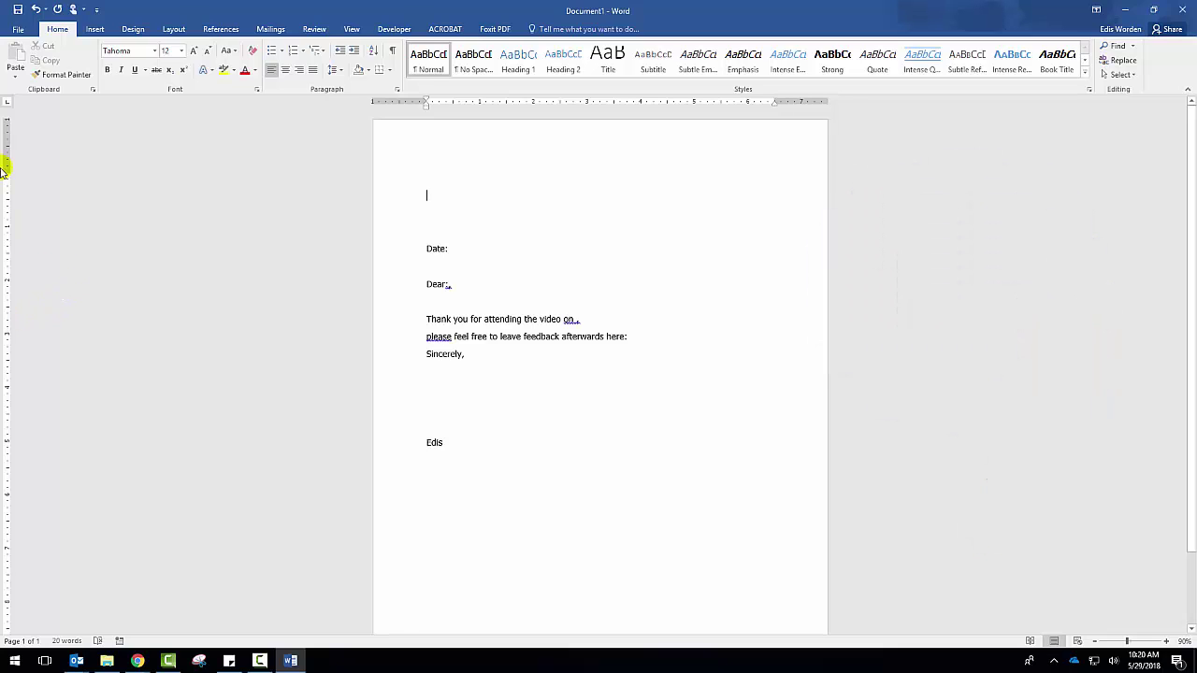
- Start the Step-by-Step Mail Merge Wizard for letters, using the current document, and proceed to recipient selection
left_click(270, 29)
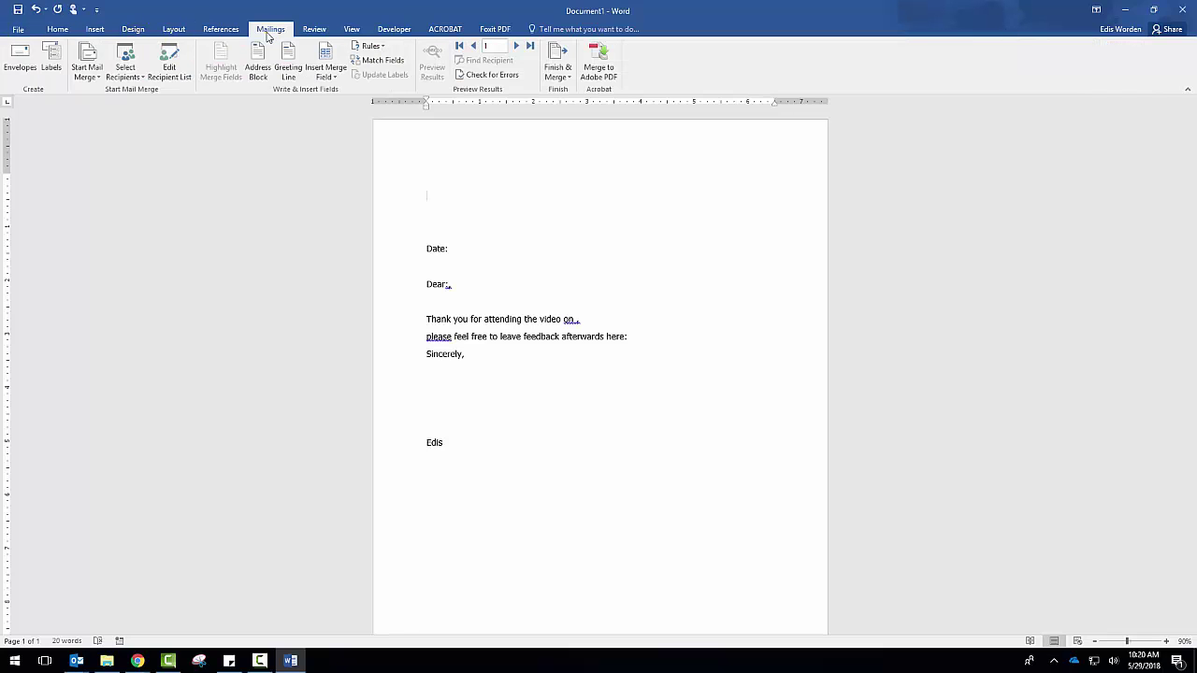
left_click(87, 77)
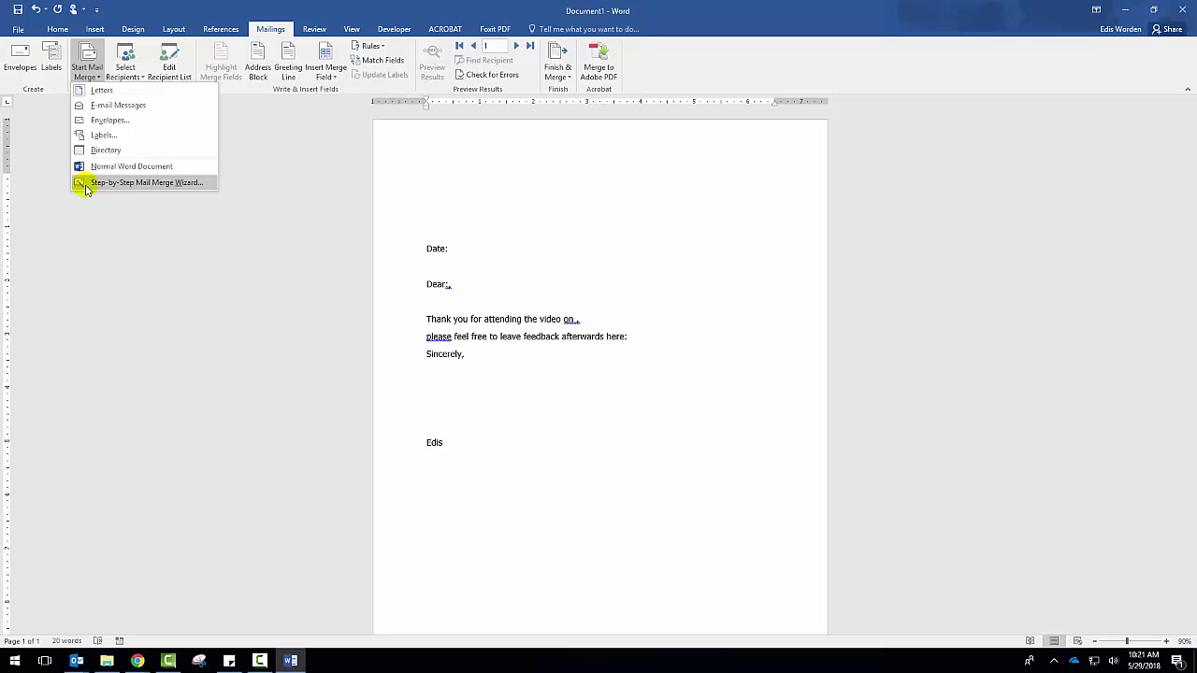
left_click(86, 184)
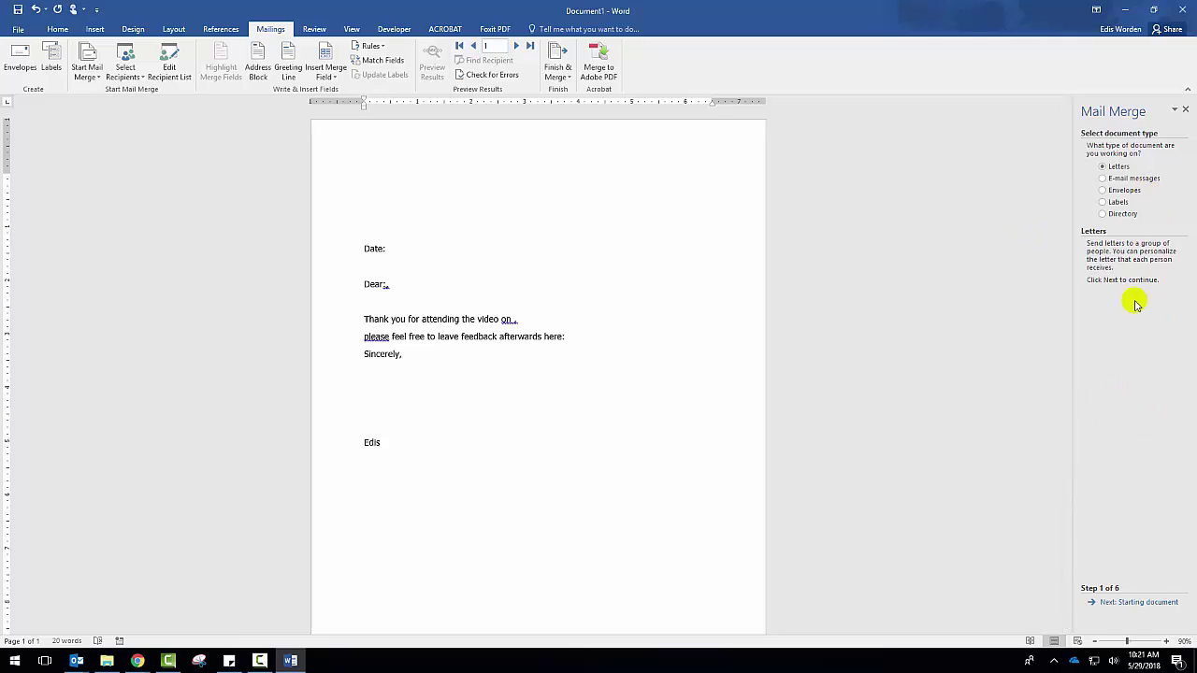
left_click(1124, 605)
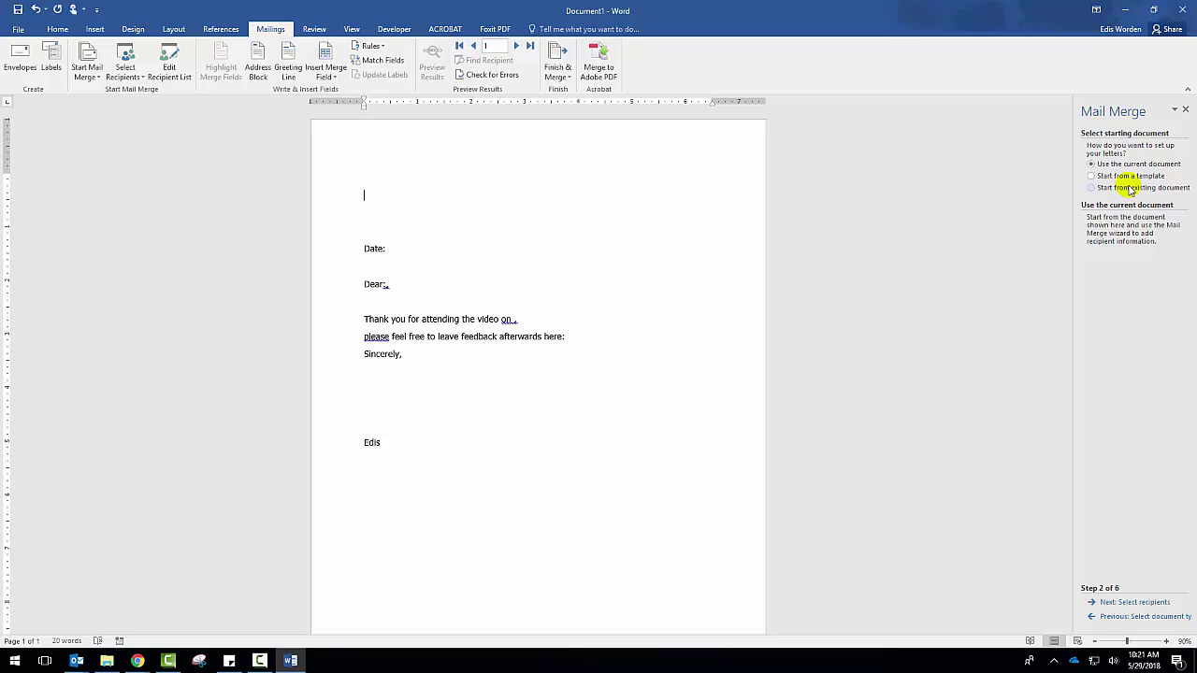
left_click(1139, 600)
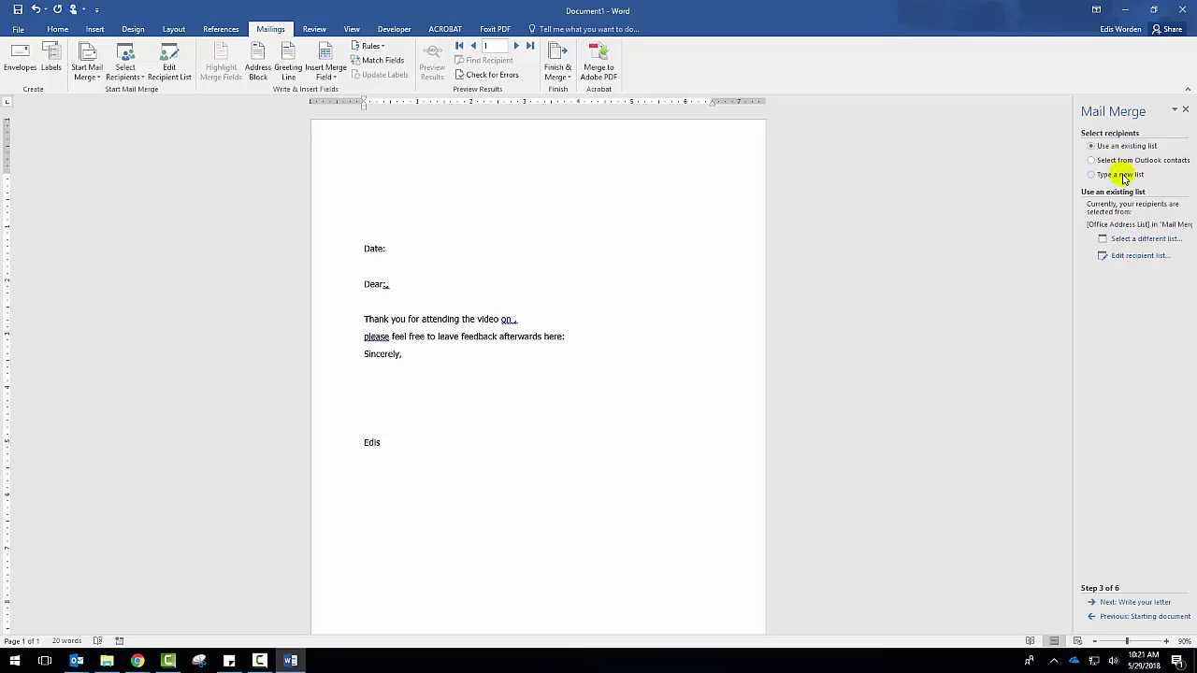
- Choose to type a new recipient list, open its address table, and enlarge and reposition the window to see more columns
left_click(1122, 177)
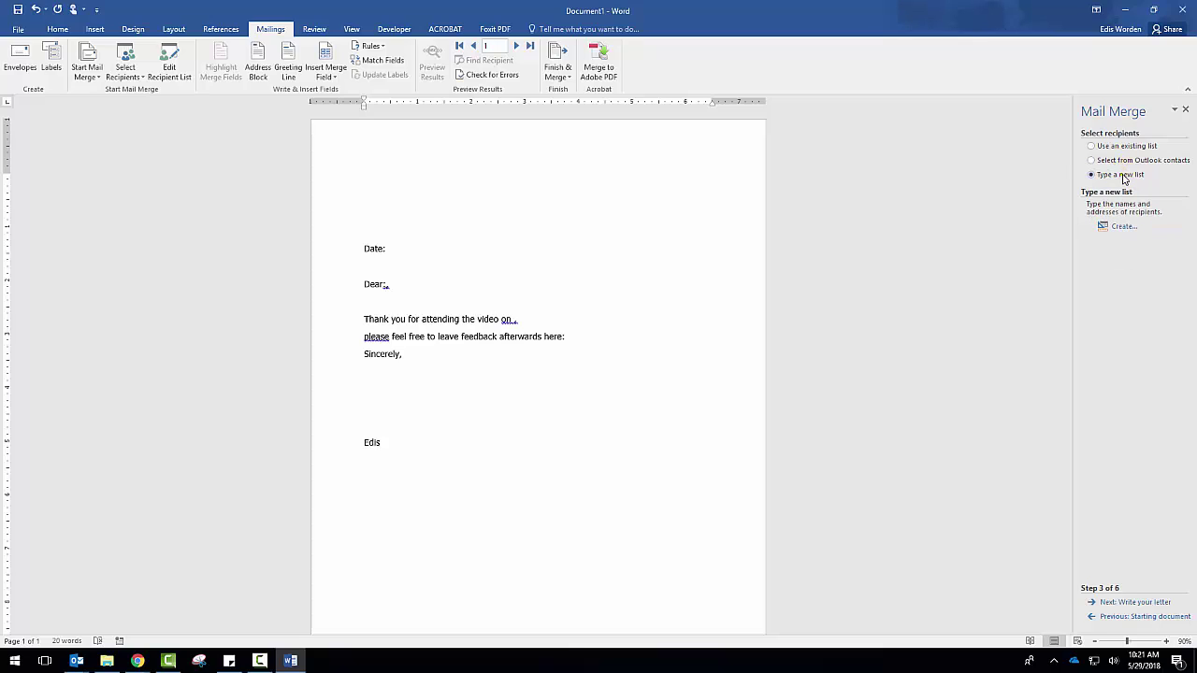
left_click(1123, 230)
left_click_drag(772, 432, 1032, 491)
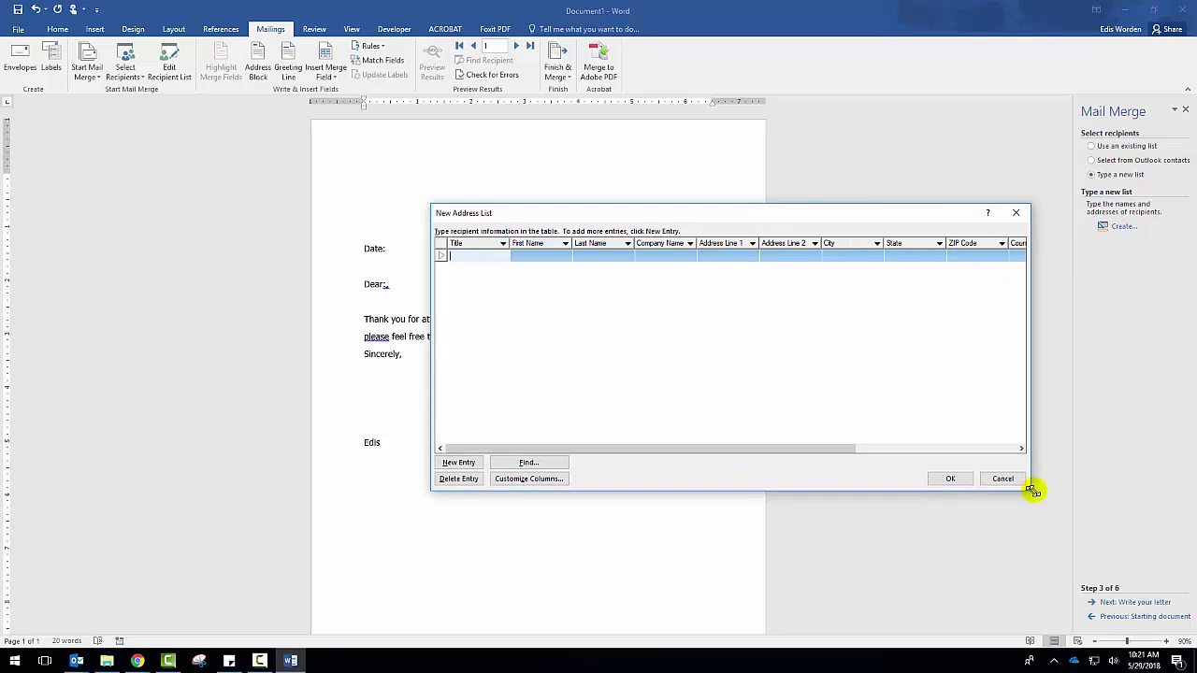
left_click_drag(686, 218, 603, 171)
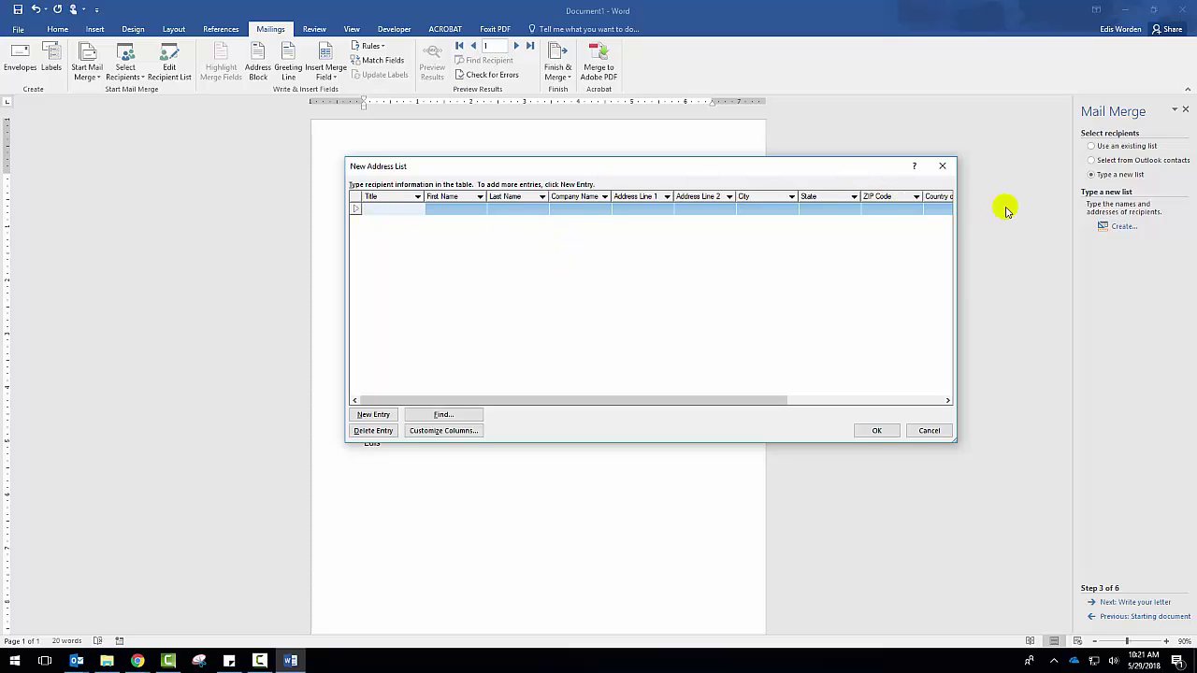
- Customize the address list columns by deleting the Company Name, Address Line 2 and Country or Region fields
left_click(458, 430)
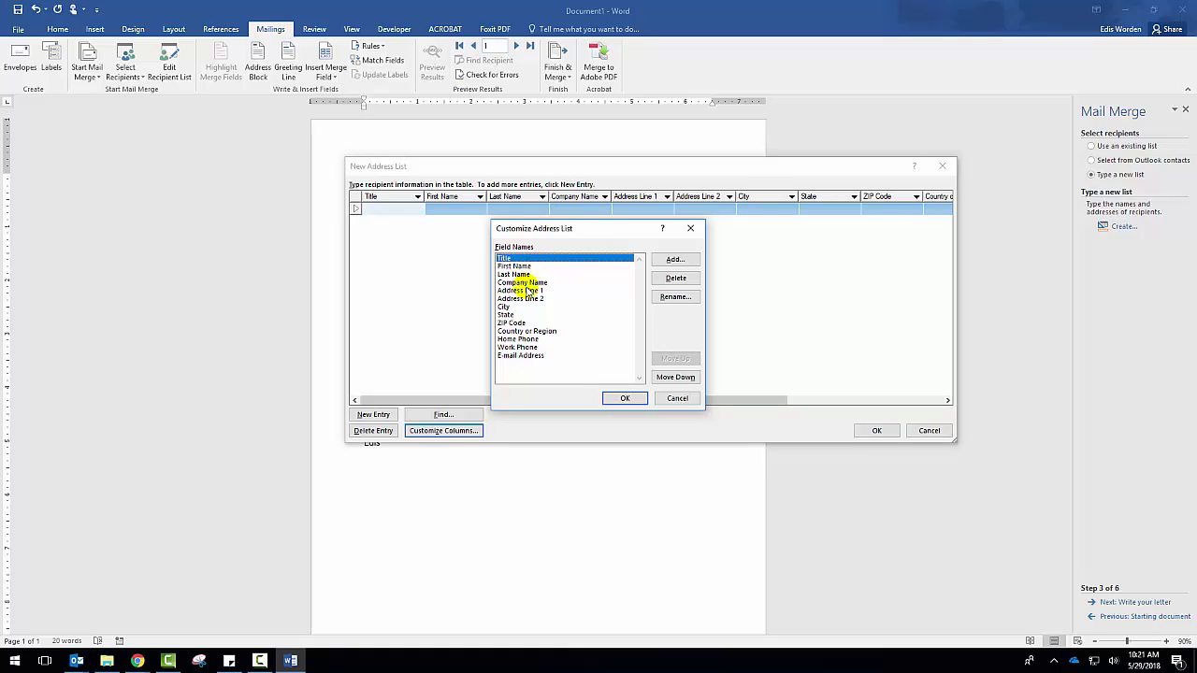
left_click(532, 283)
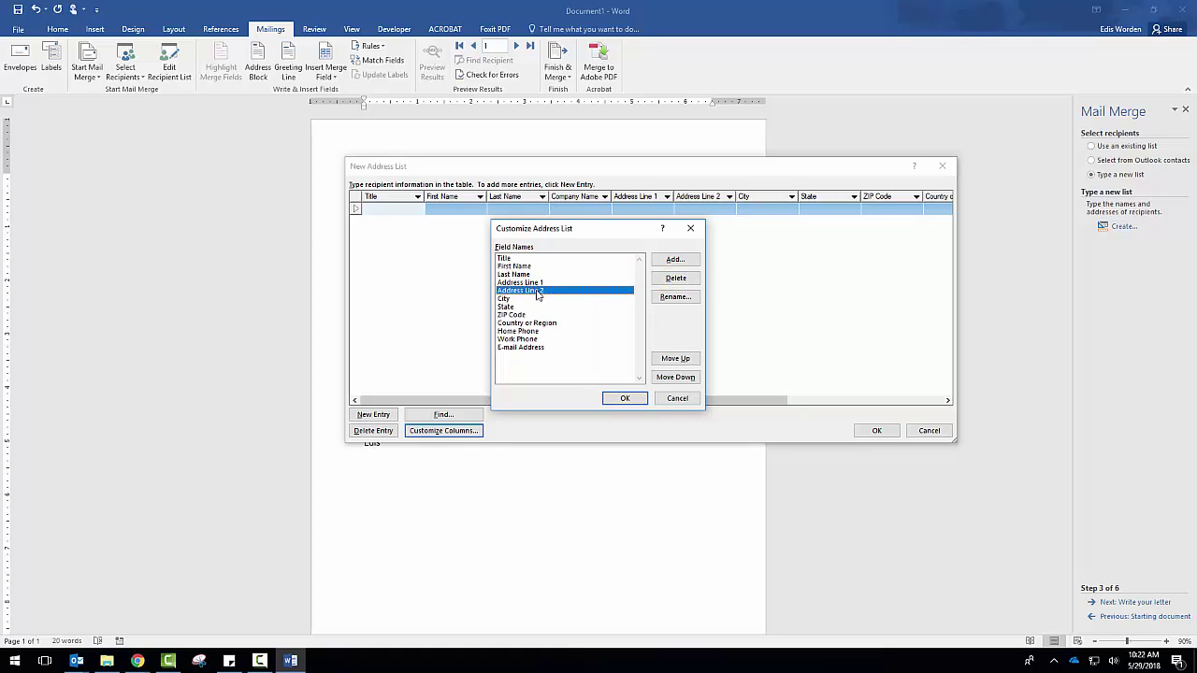
left_click(675, 279)
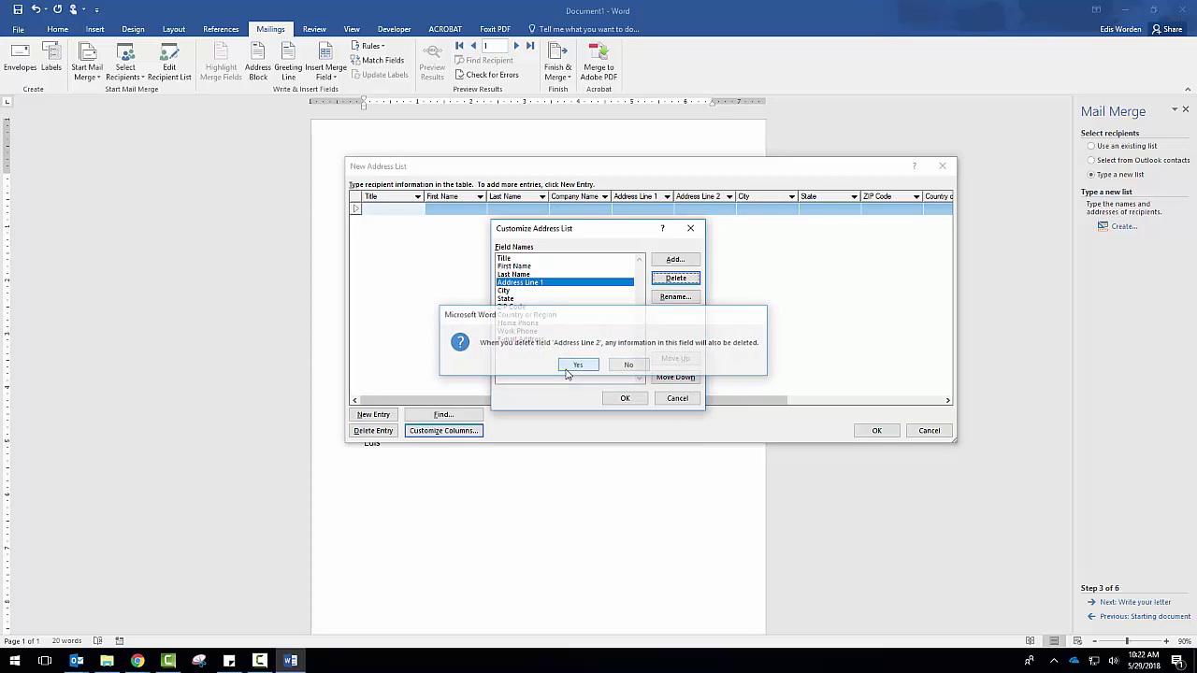
left_click(577, 364)
left_click(535, 314)
left_click(692, 285)
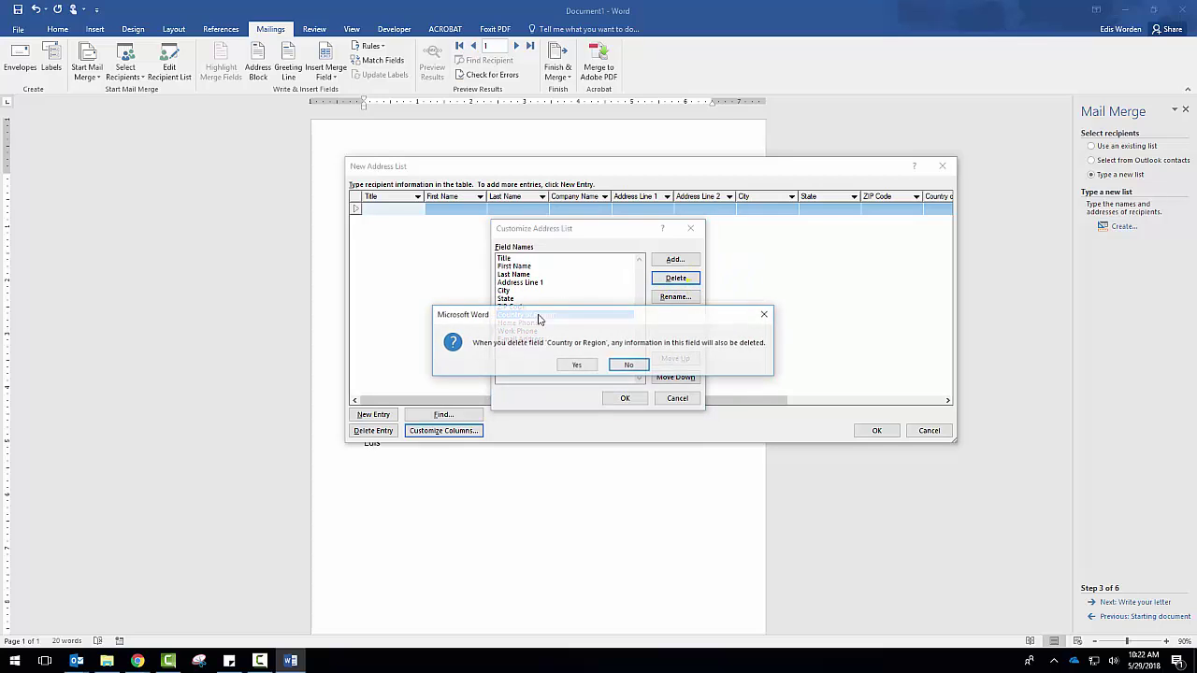
left_click(577, 364)
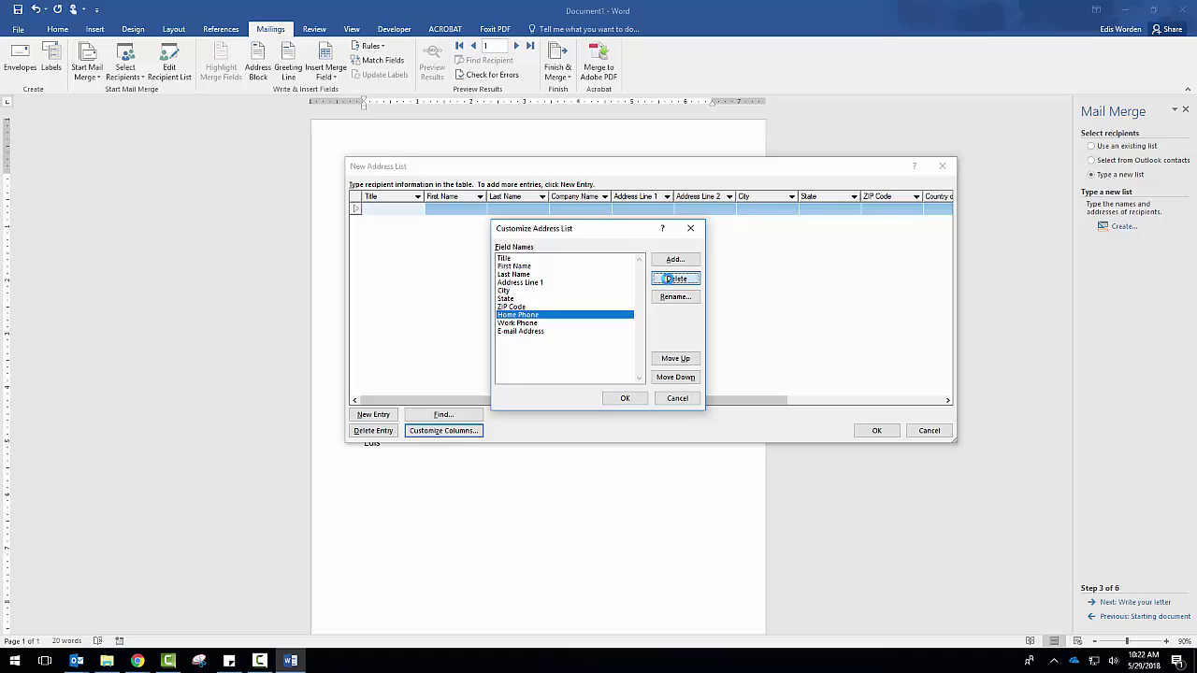
- Delete the Home Phone, Work Phone and E-mail Address fields from the address list
left_click(675, 278)
left_click(578, 364)
left_click(531, 315)
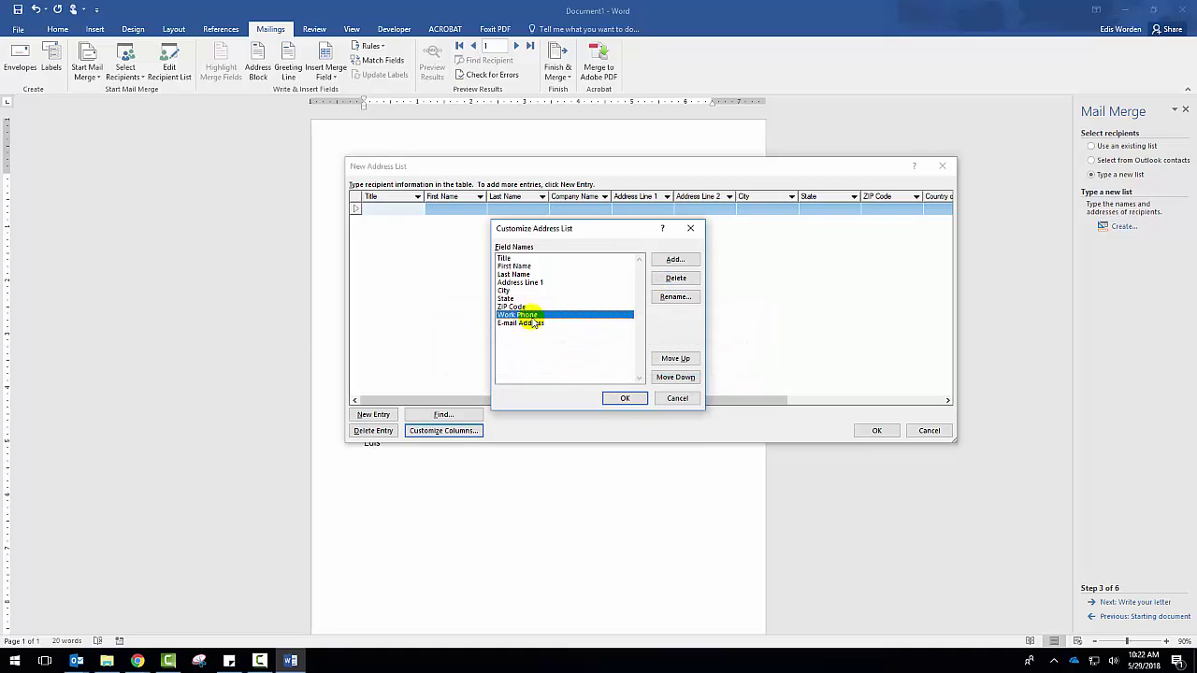
left_click(690, 278)
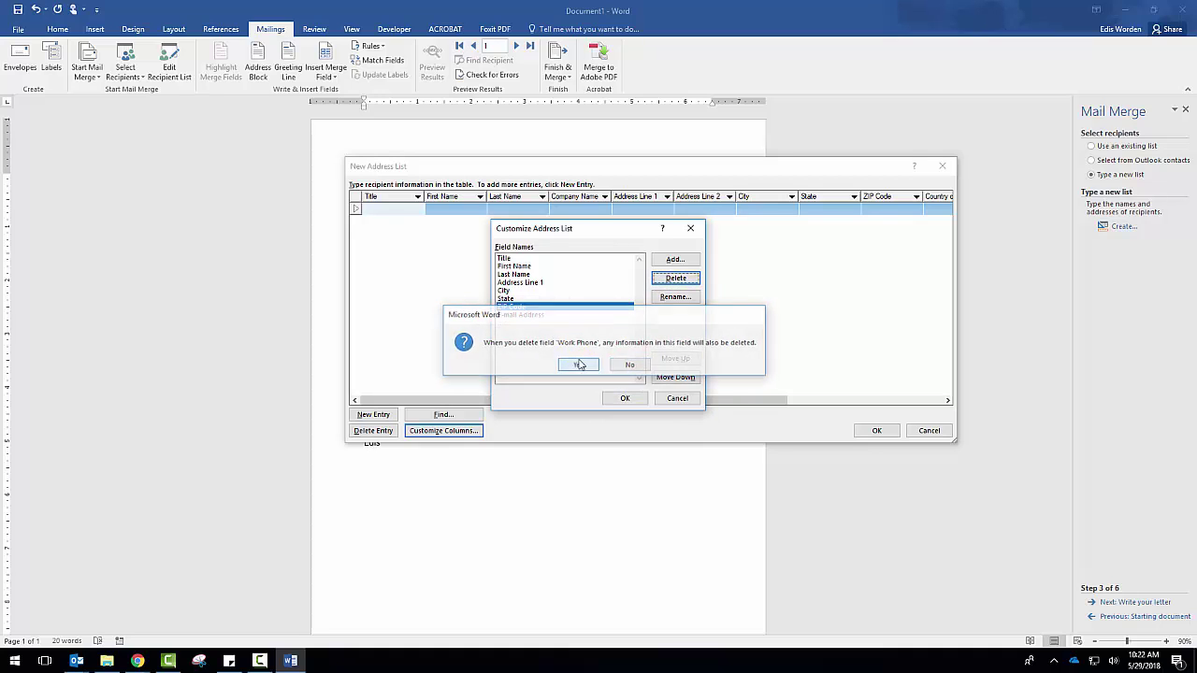
left_click(576, 365)
left_click(670, 278)
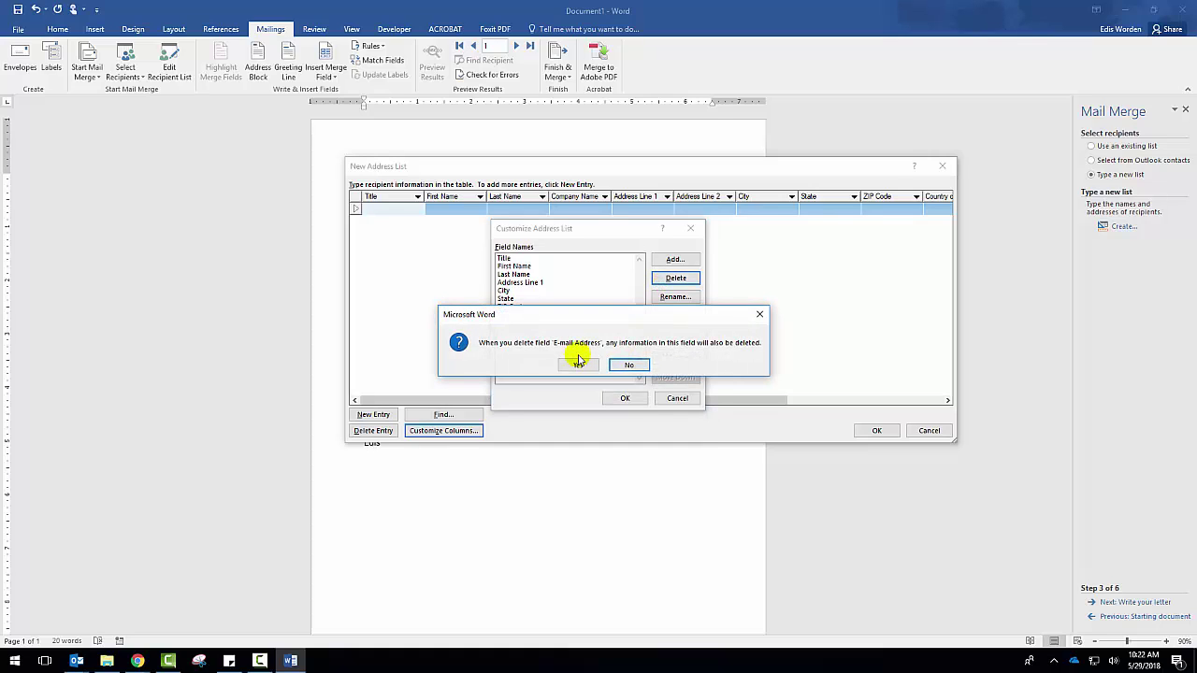
left_click(578, 364)
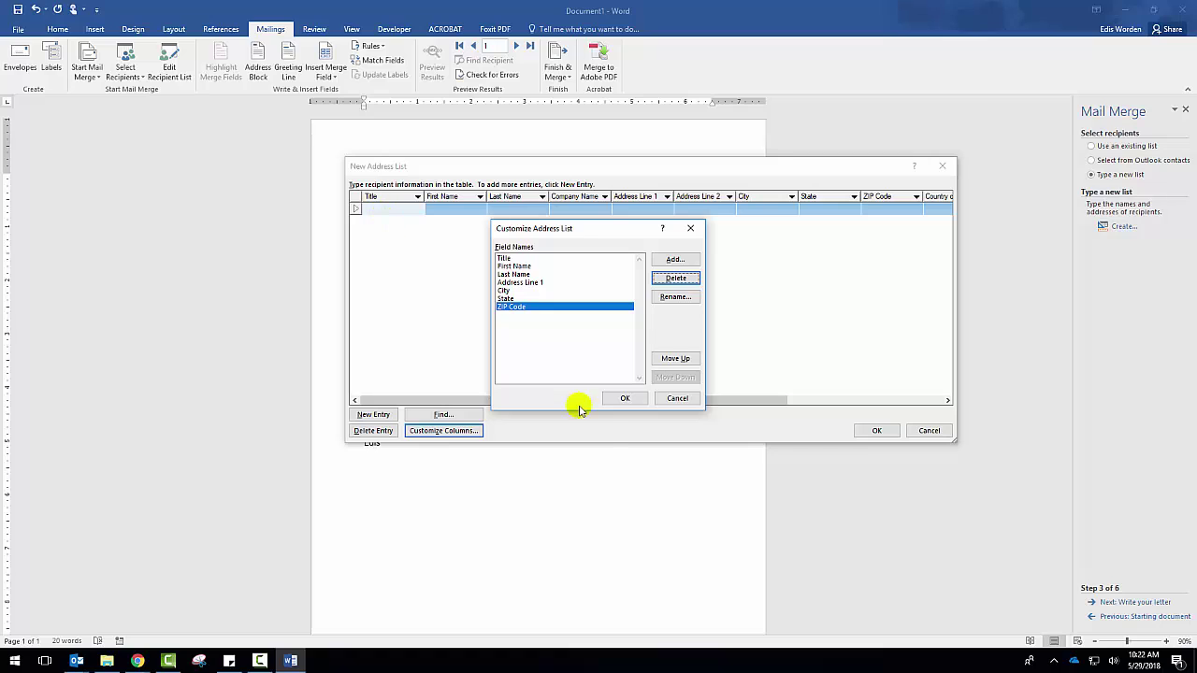
- Add Video and Date fields to the address list, place Date above Video, and apply the column changes
left_click(676, 260)
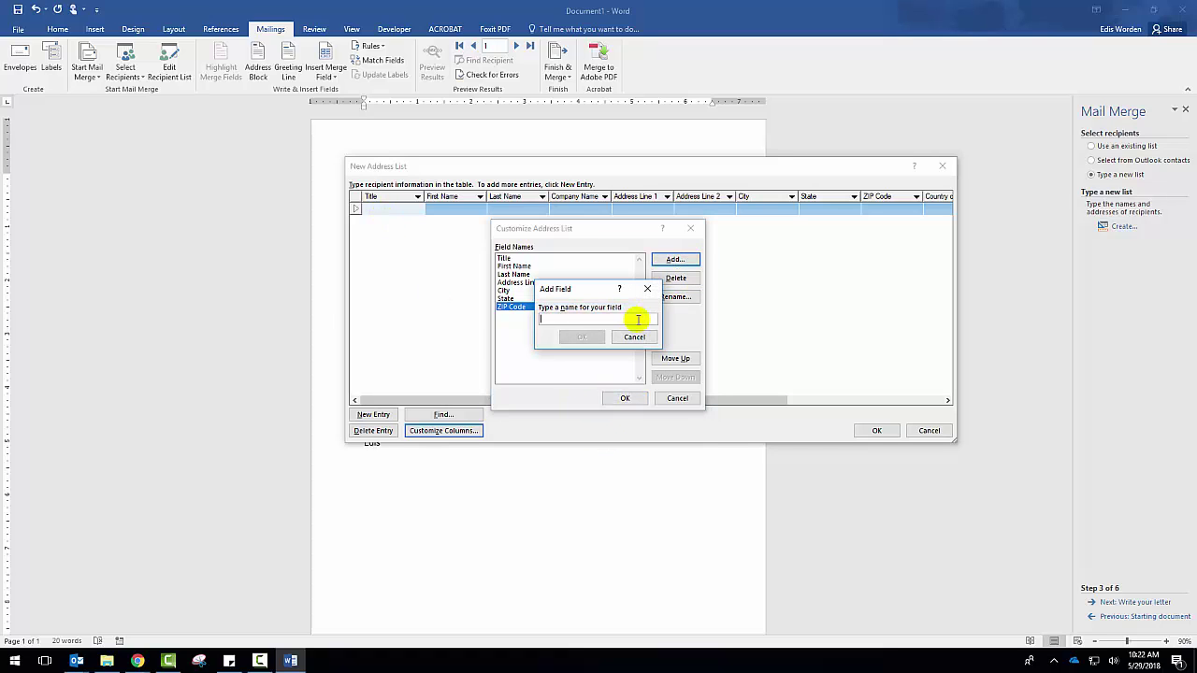
type("Vd")
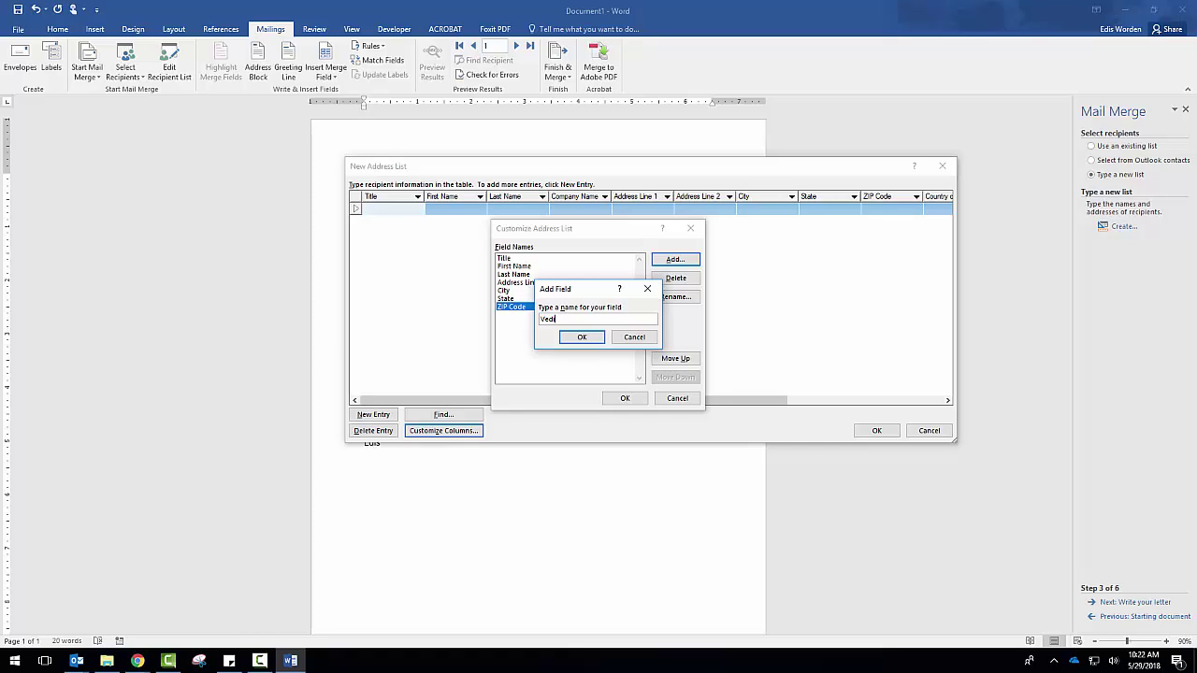
left_click(590, 340)
left_click(676, 261)
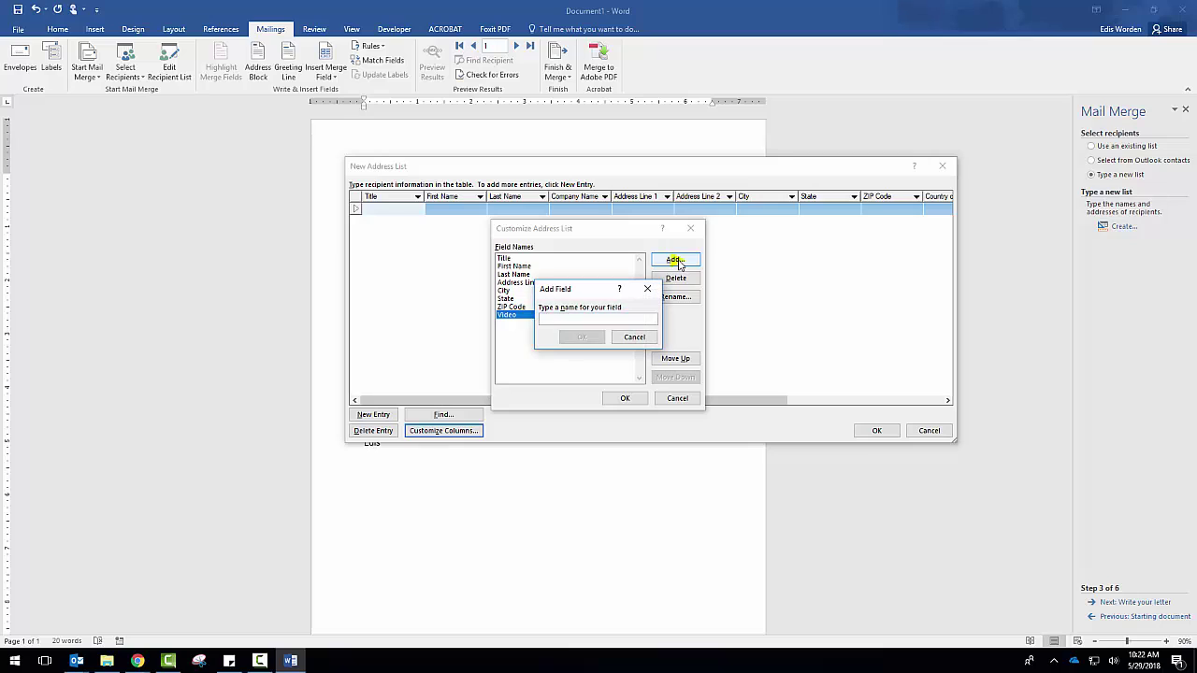
type("Date")
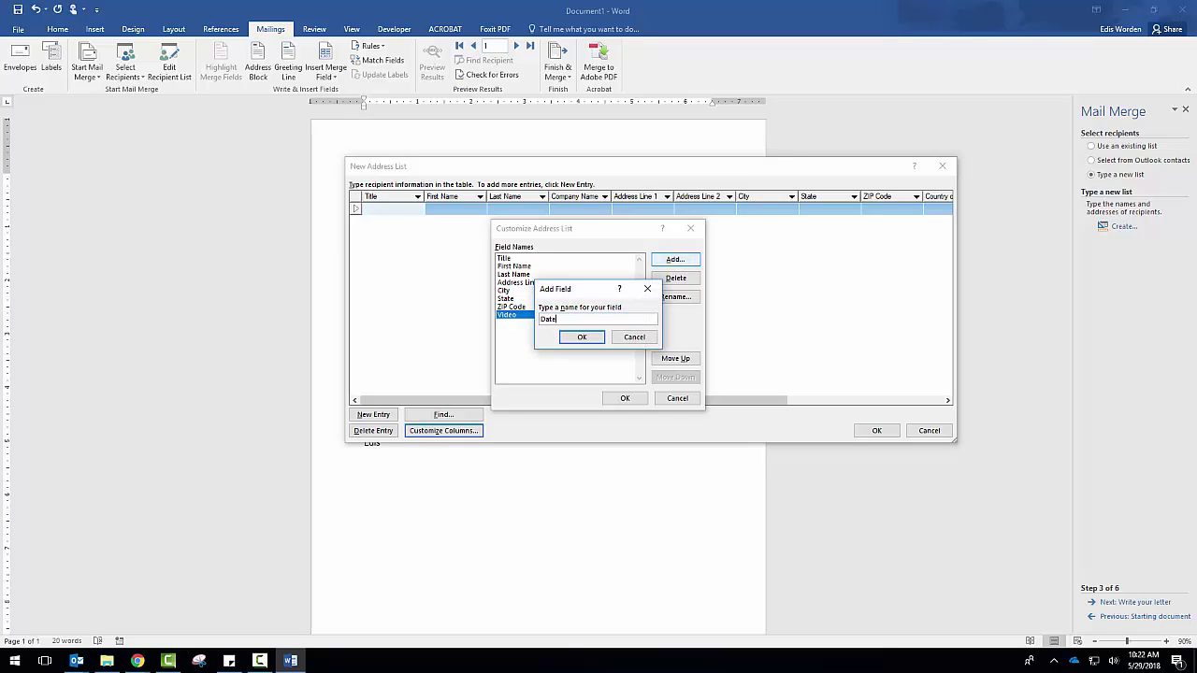
left_click(582, 337)
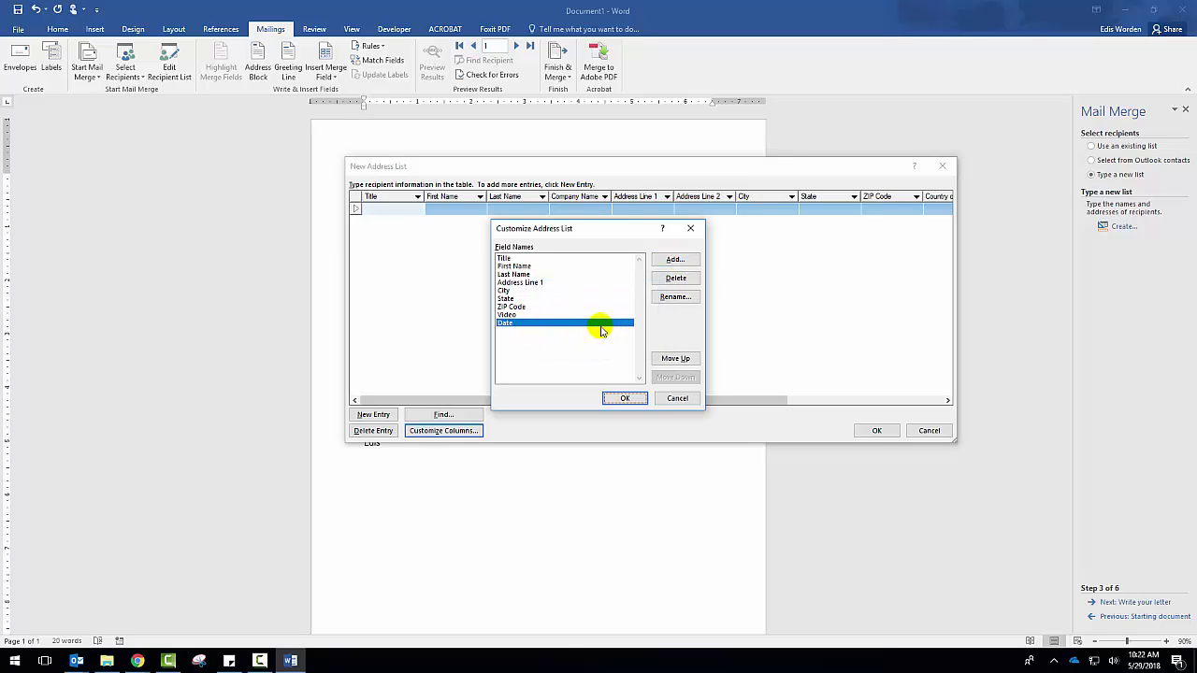
left_click(665, 361)
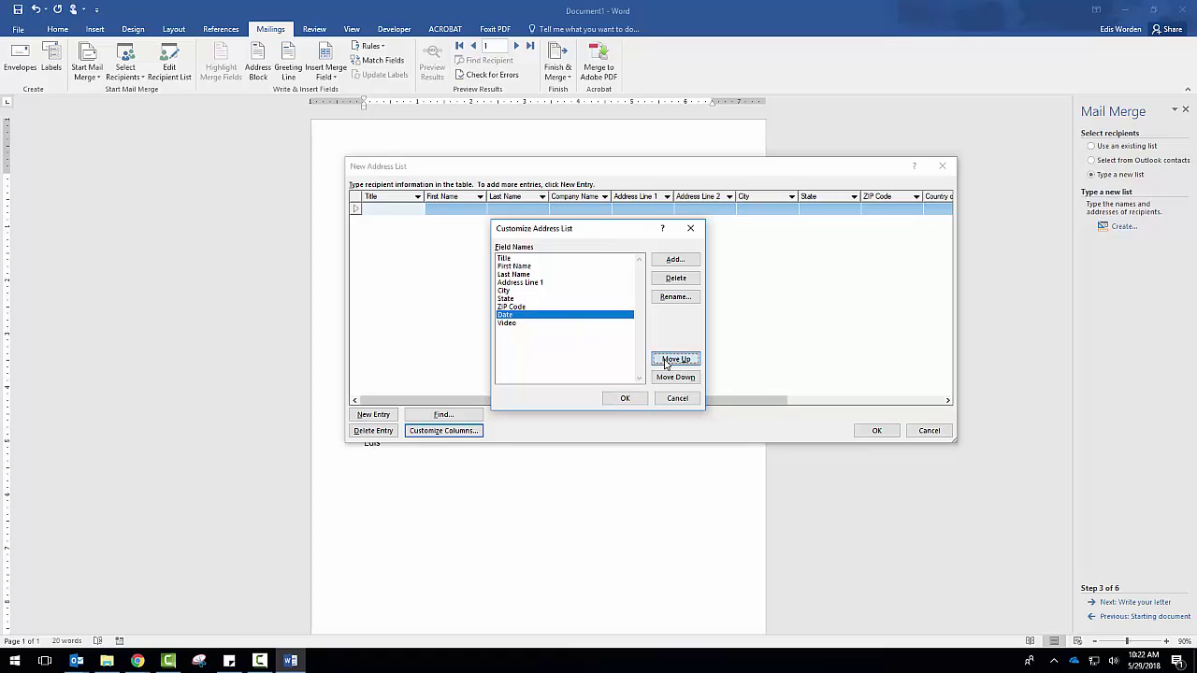
left_click(585, 355)
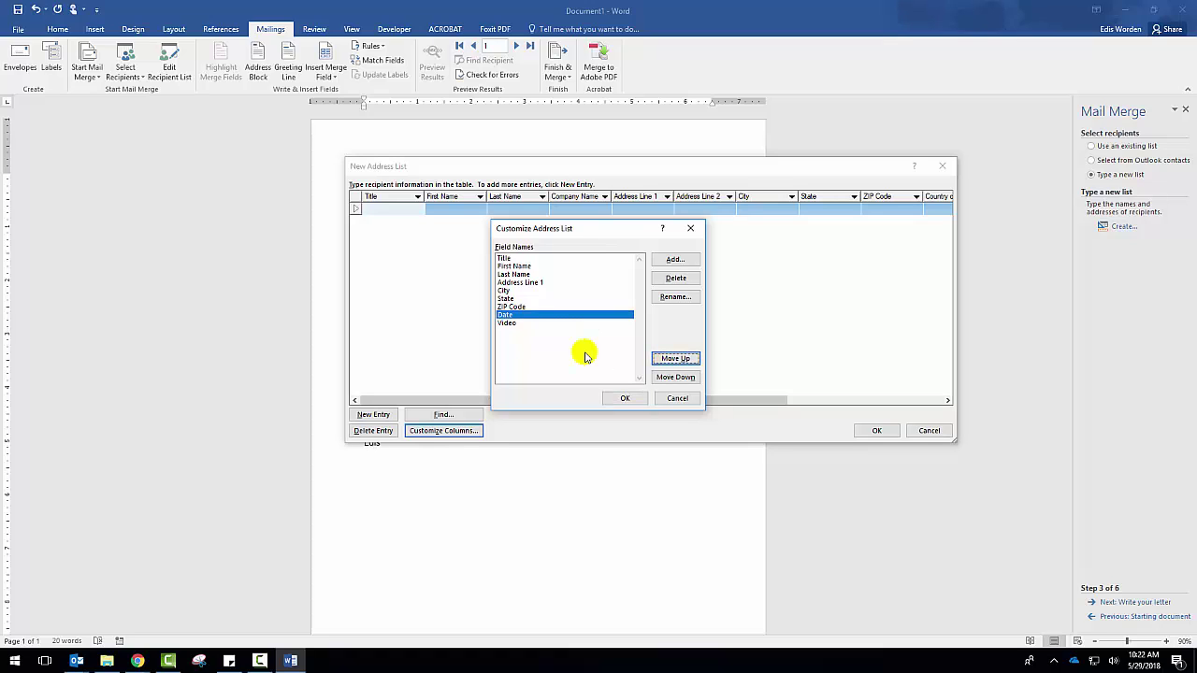
left_click(624, 399)
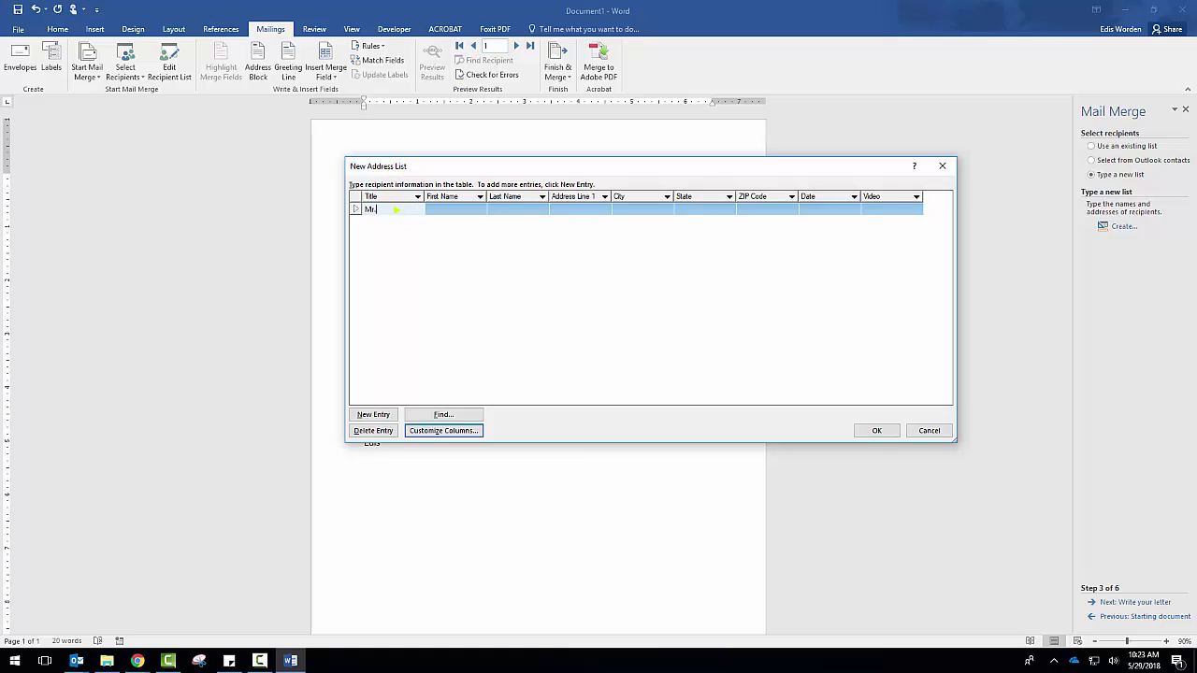
- Fill in three recipients with title, full name, postal address, date 5/29/18, and the videos Mail Merge, Skype for Business and MiTel
key("Tab")
type("Jon")
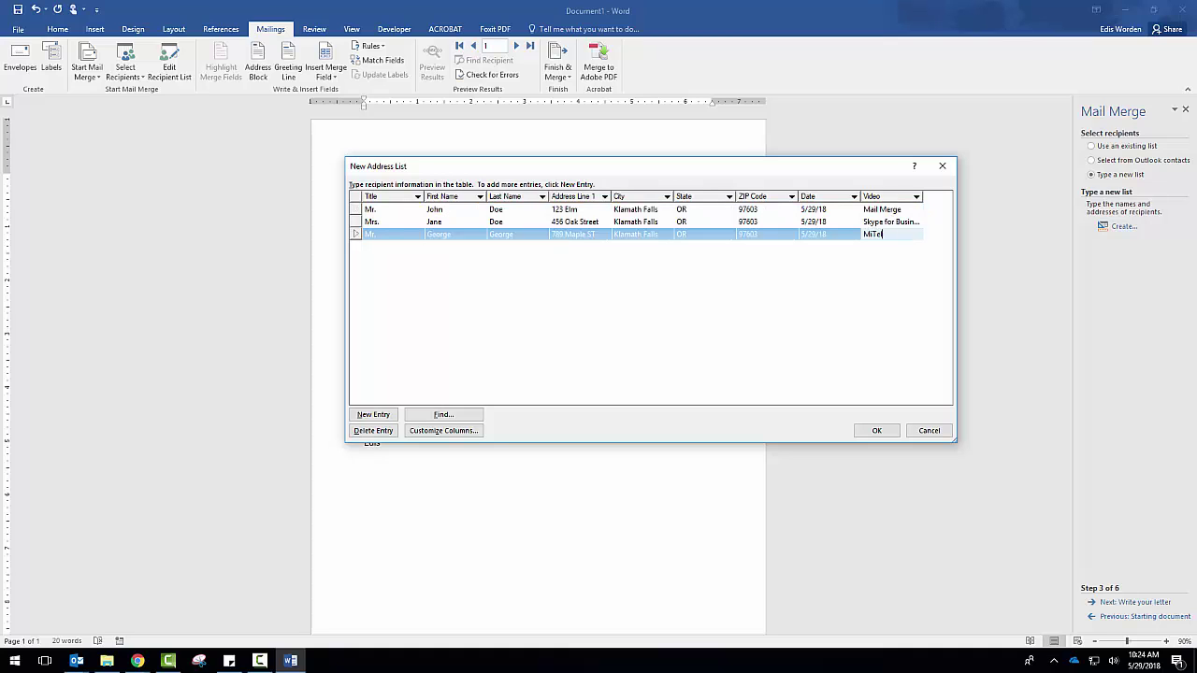
type("l")
- Finish the address list and save it as "Mail merge 2" in My Data Sources
left_click(876, 431)
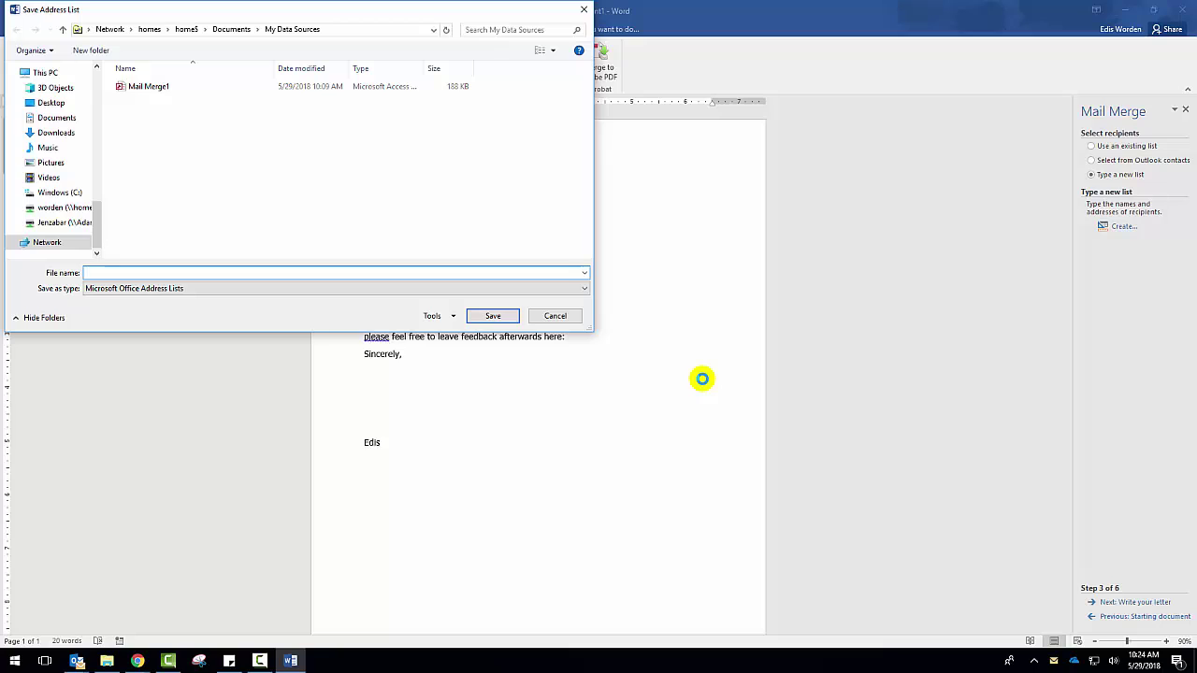
type("Mail")
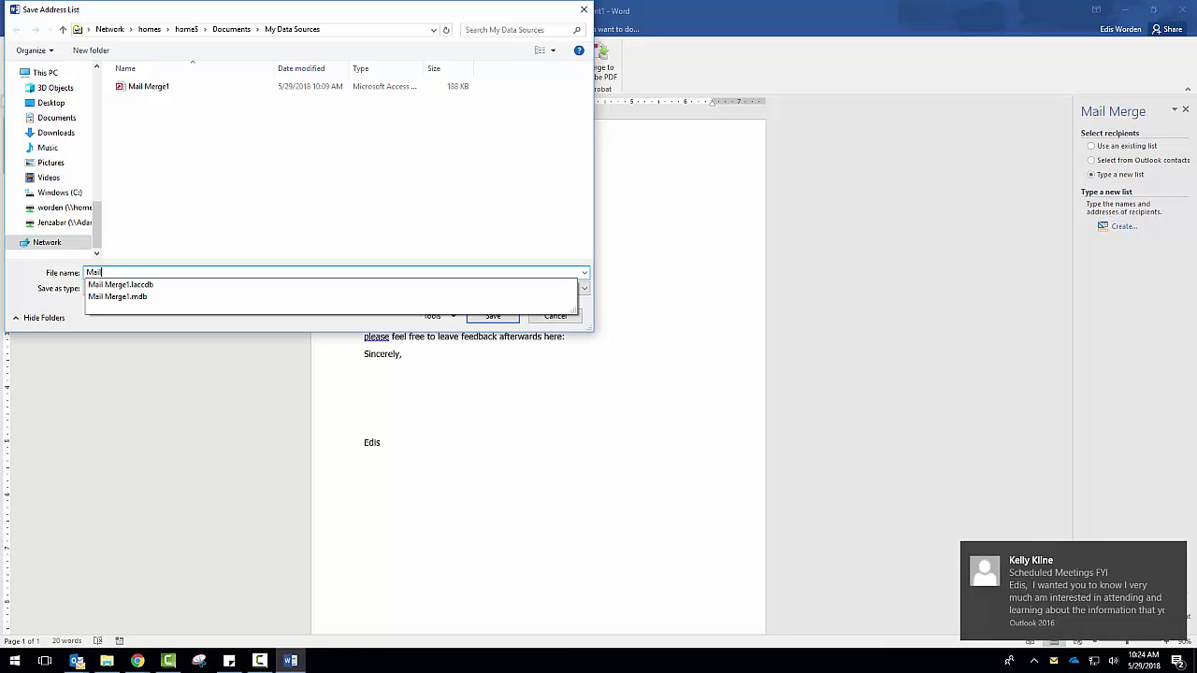
type(" merge2")
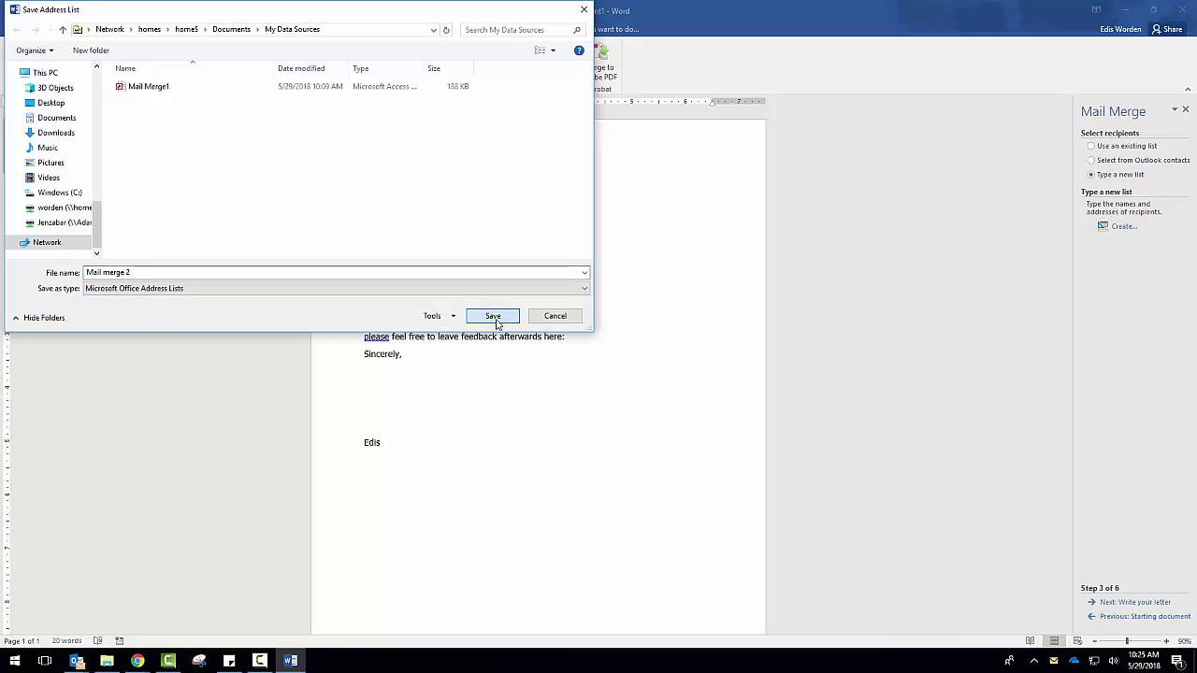
left_click(492, 317)
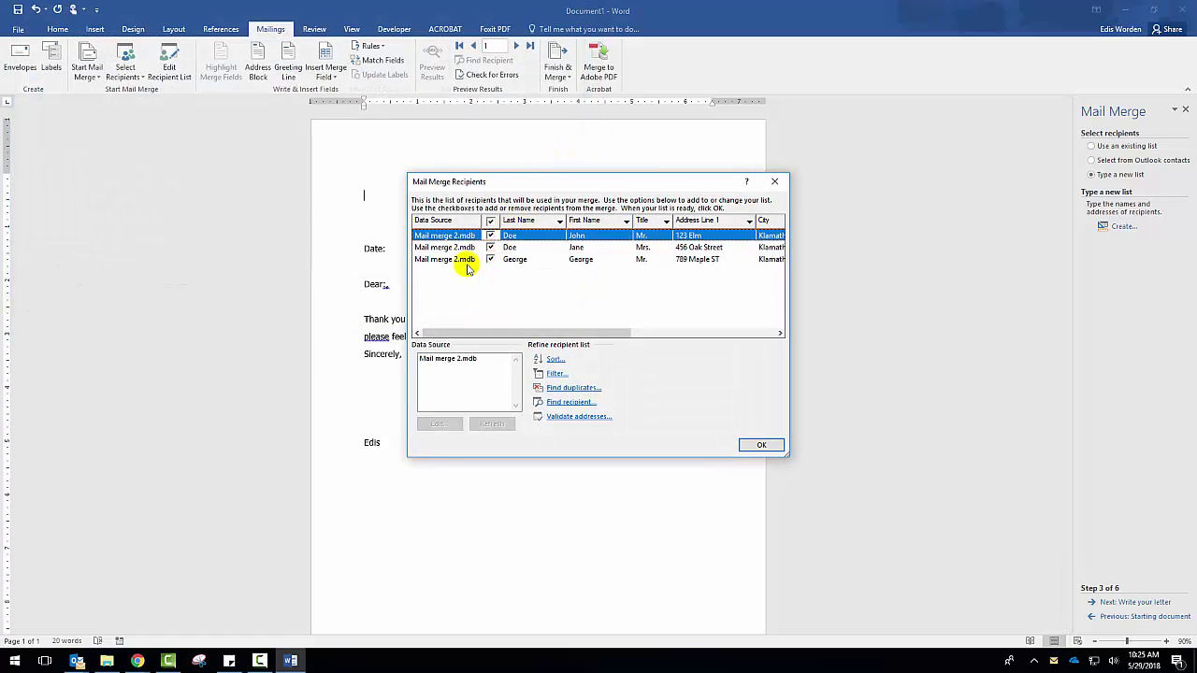
- Enlarge the recipients list, exclude all three recipients from the merge, and include them again
left_click_drag(788, 456, 983, 504)
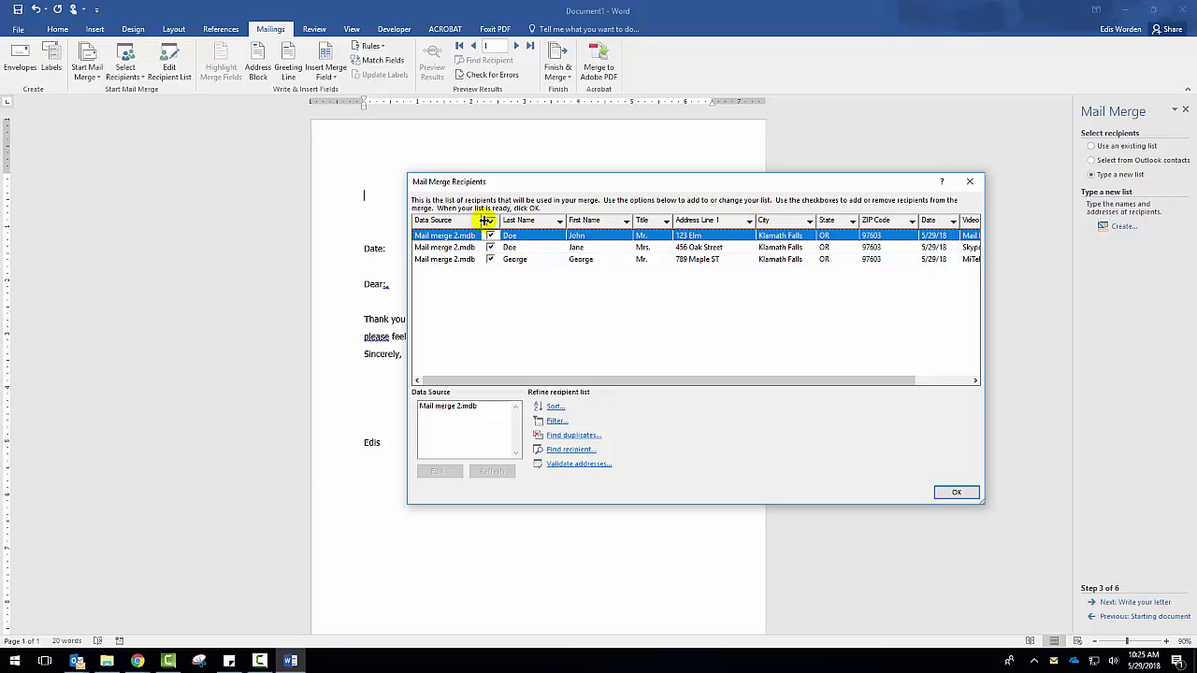
left_click(490, 259)
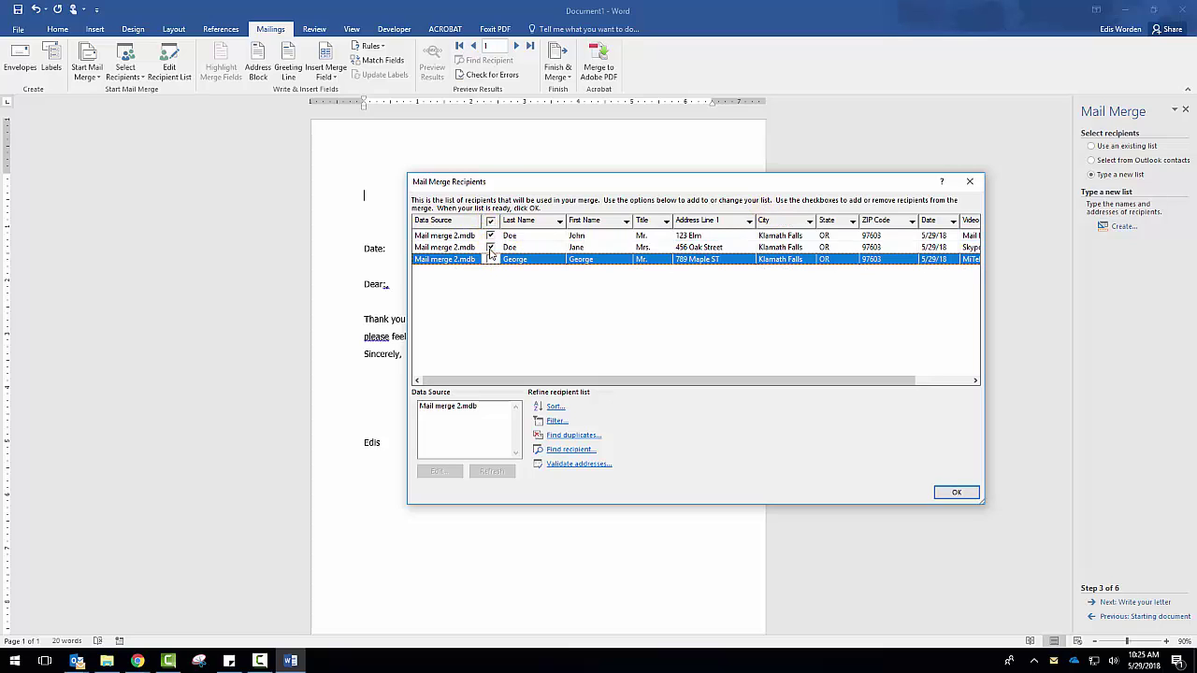
left_click(490, 235)
left_click(490, 247)
left_click(490, 247)
left_click(490, 259)
left_click(490, 234)
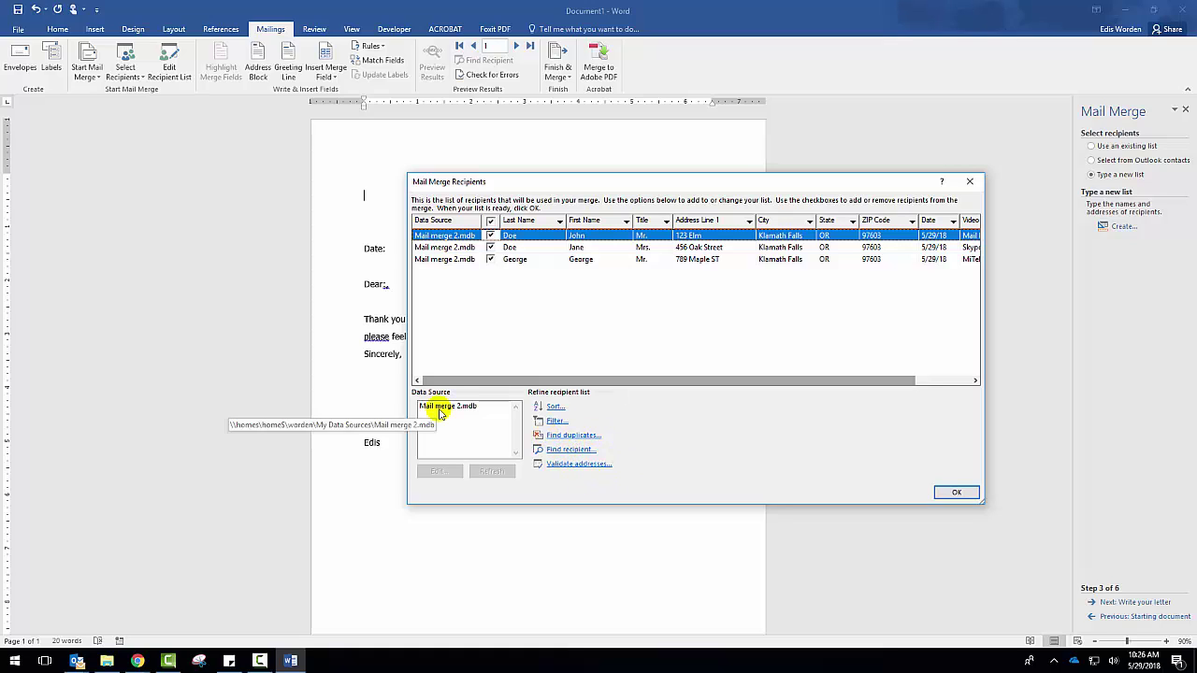
- Open the Mail merge 2.mdb data source to review all its columns, close it, and accept the recipient list
left_click(471, 409)
left_click(447, 473)
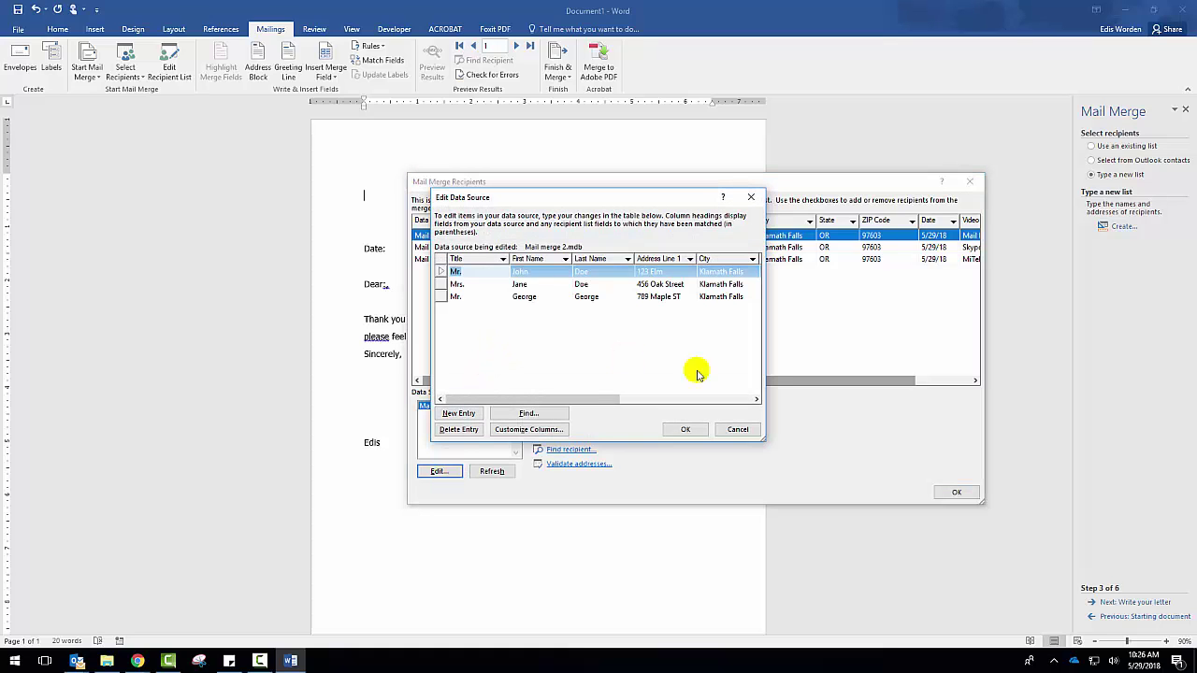
left_click_drag(764, 443, 1118, 498)
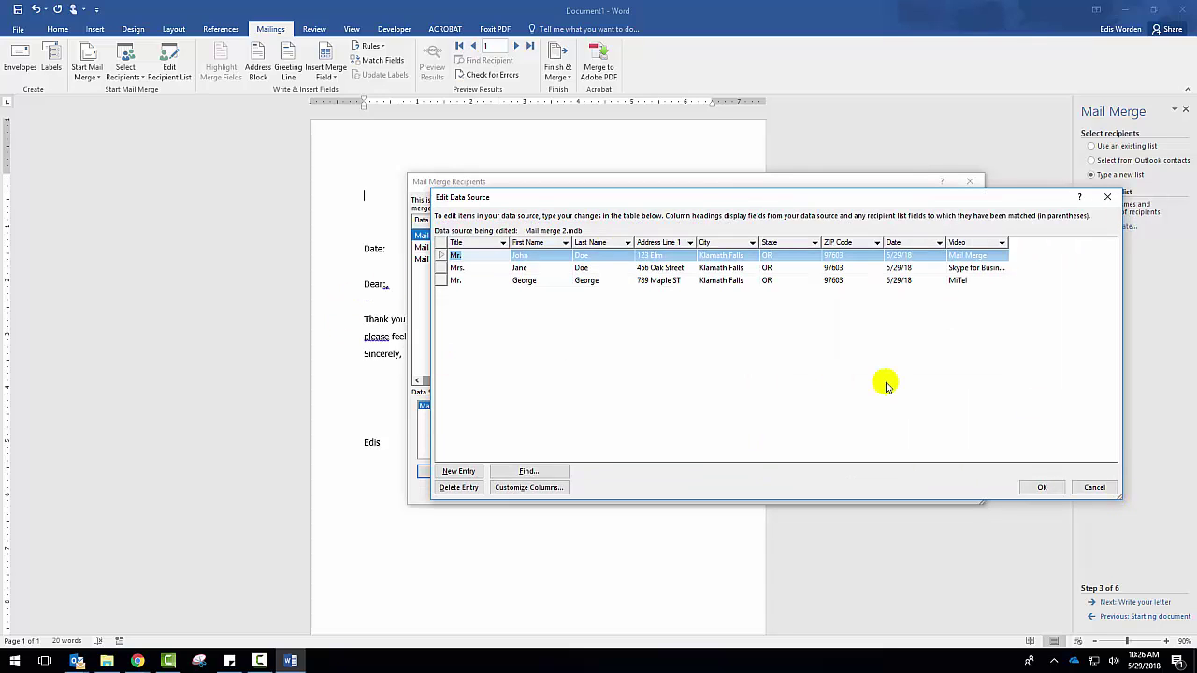
left_click(1055, 490)
left_click(946, 479)
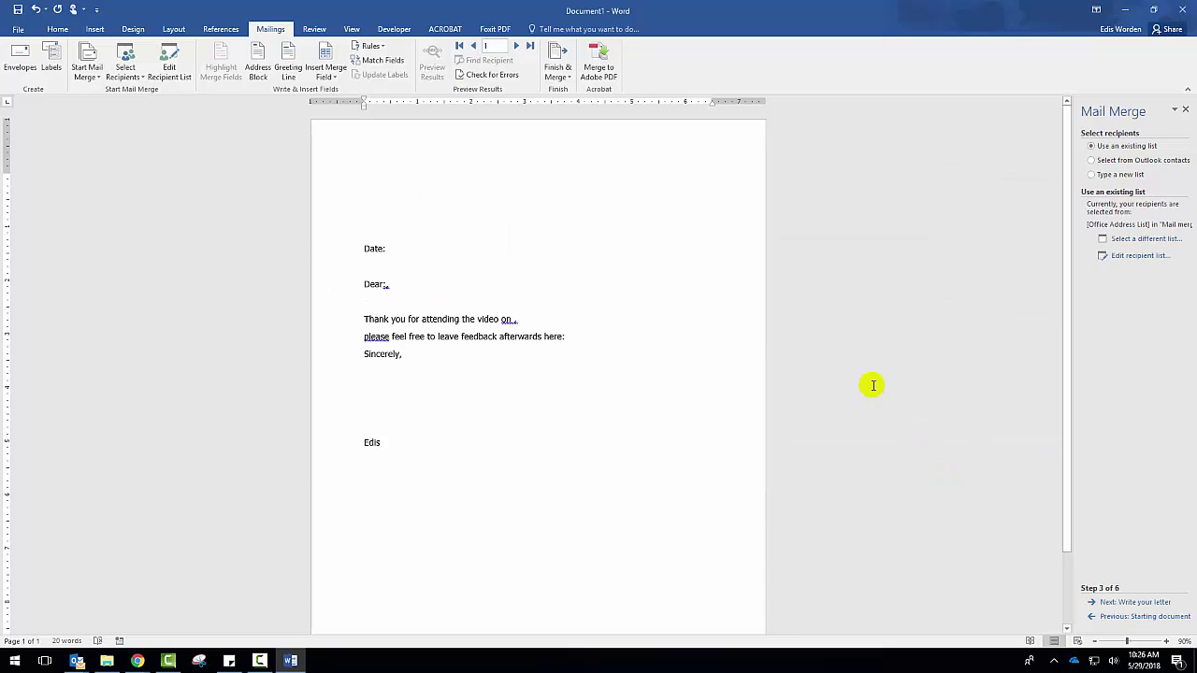
- Proceed to writing the letter and insert an address block with the default name and postal address format above the date line
left_click(1133, 603)
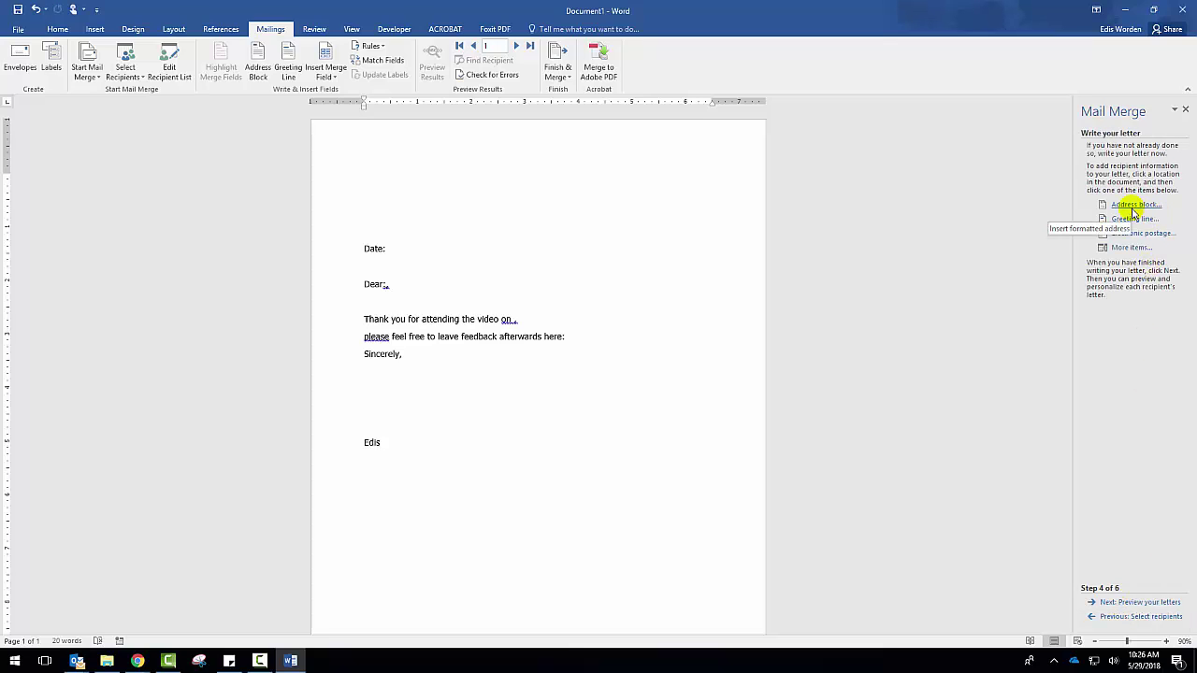
left_click(1132, 207)
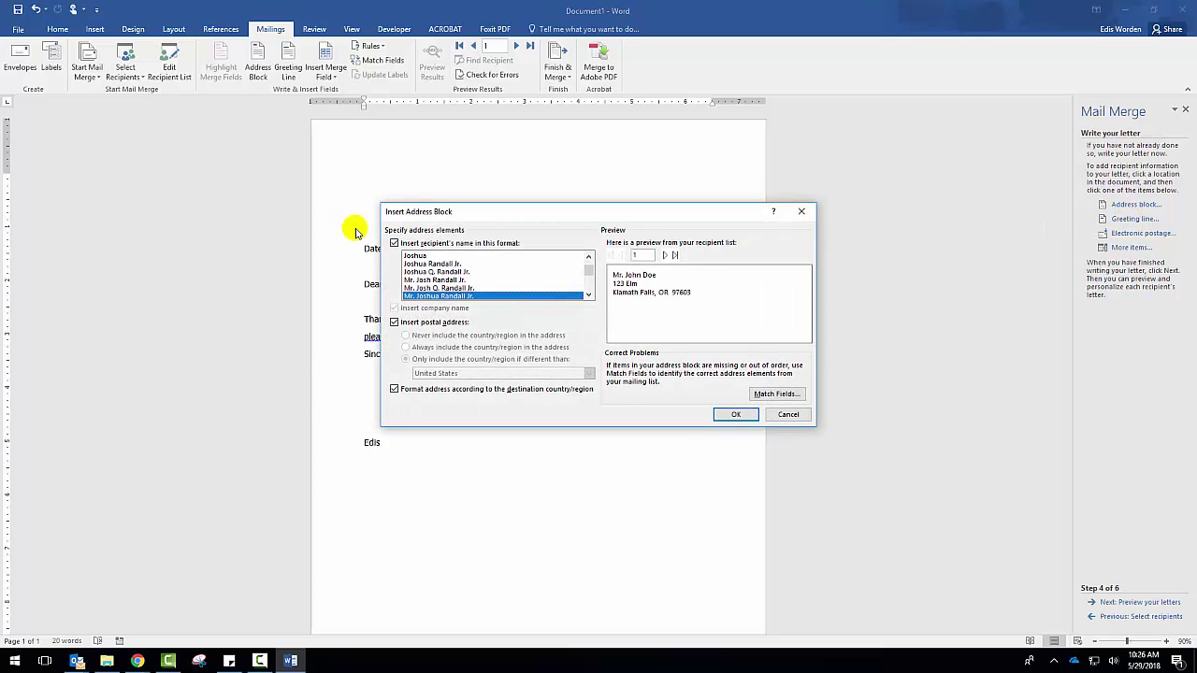
left_click(739, 415)
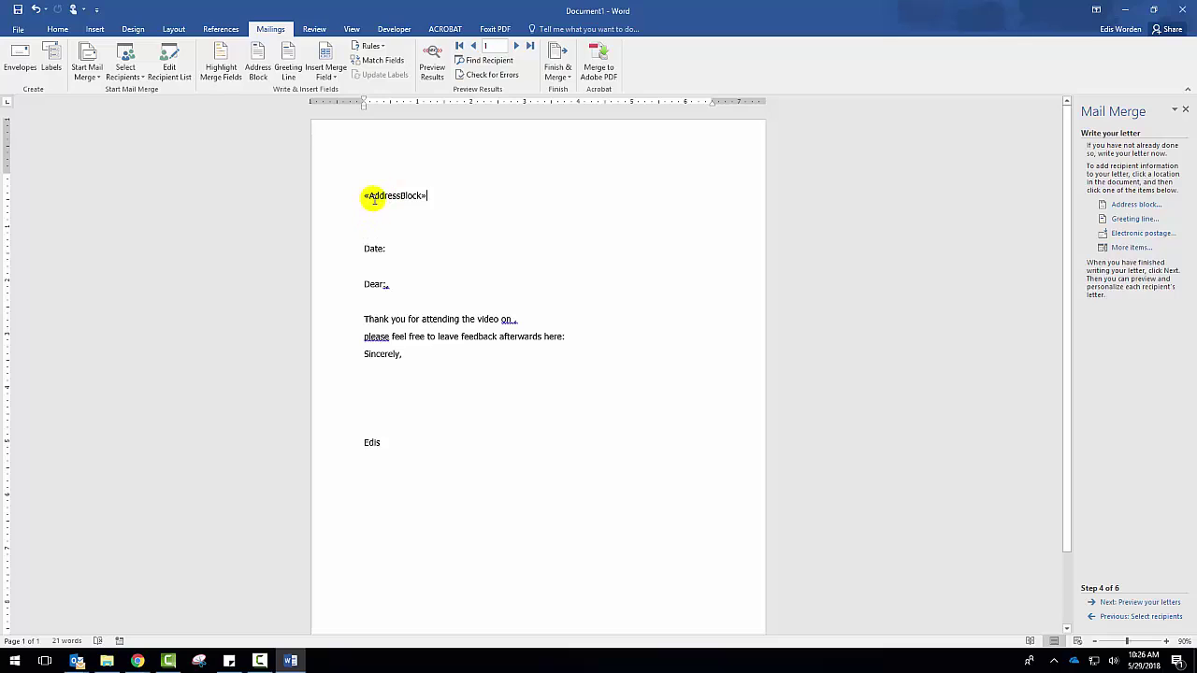
- Insert the Date merge field after "Date:" in the letter
left_click(415, 248)
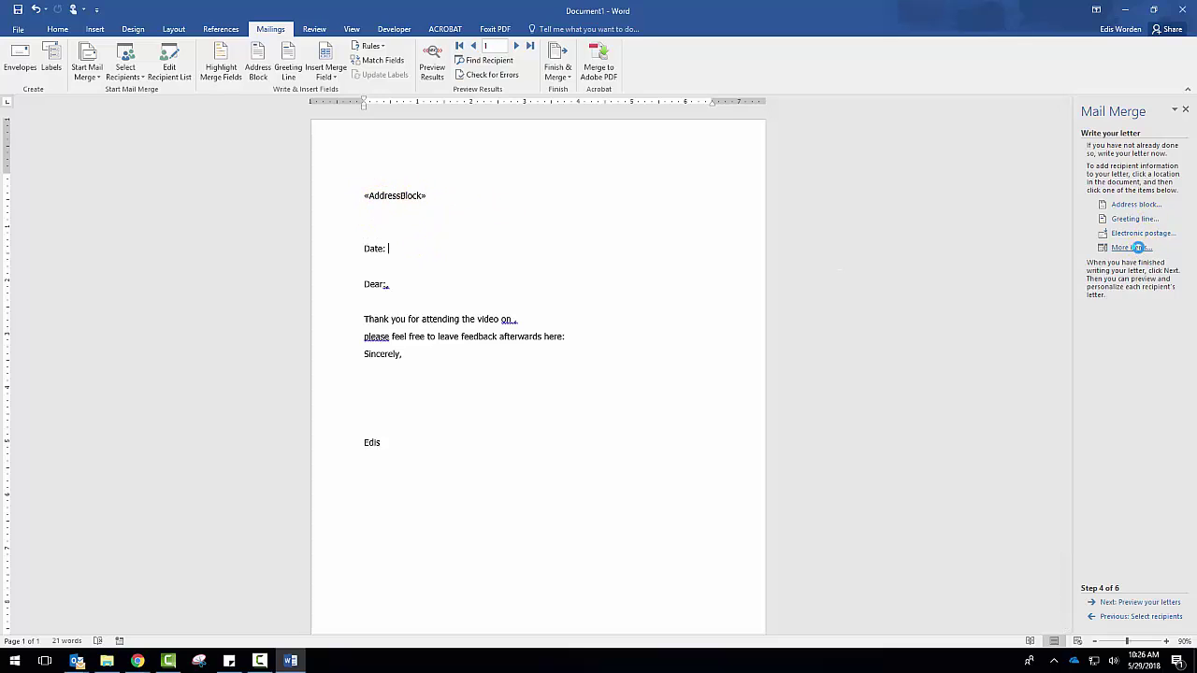
left_click(1136, 248)
left_click_drag(583, 229, 679, 182)
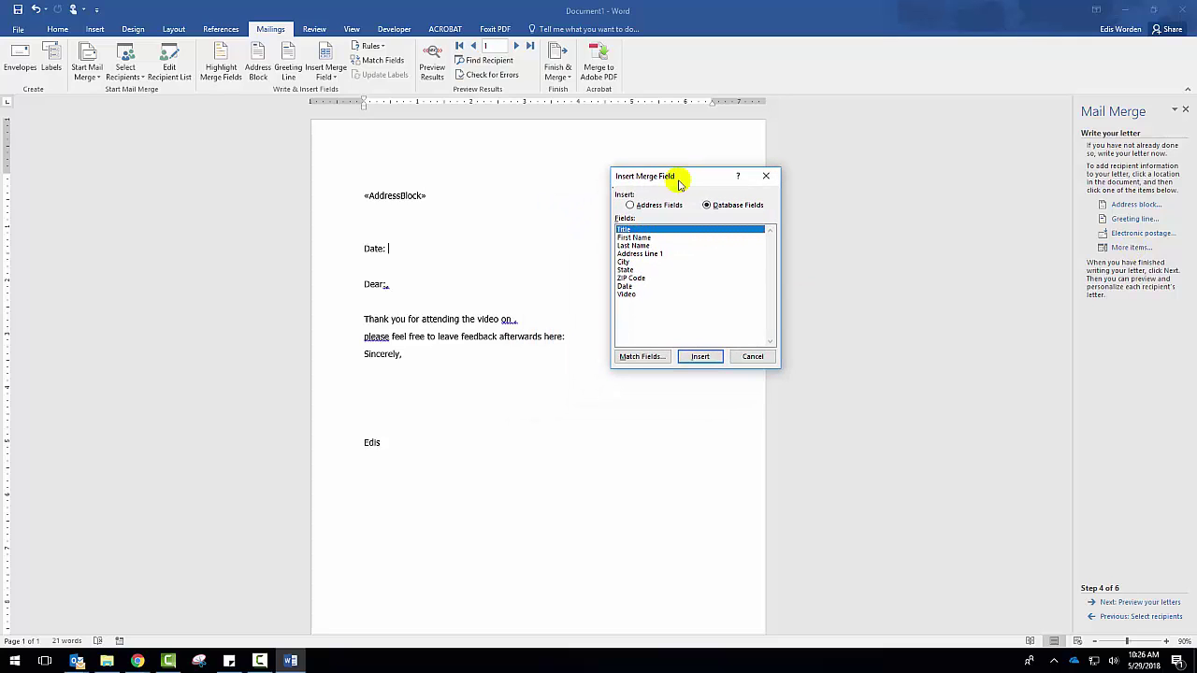
left_click(626, 286)
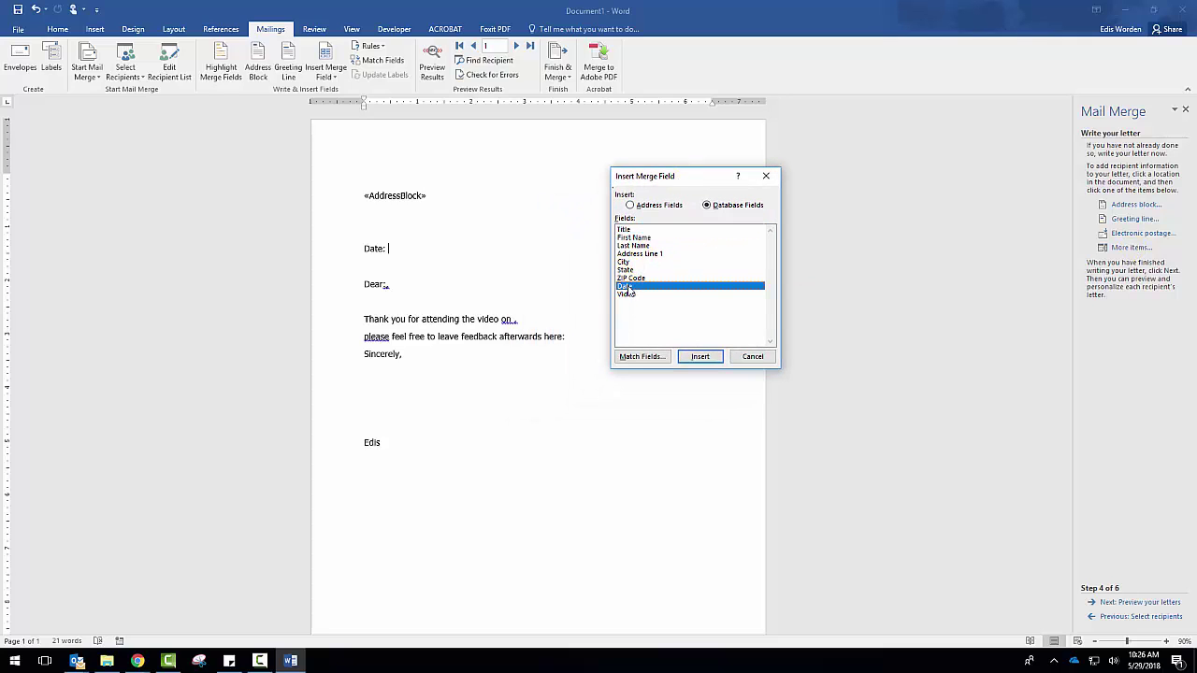
left_click(703, 357)
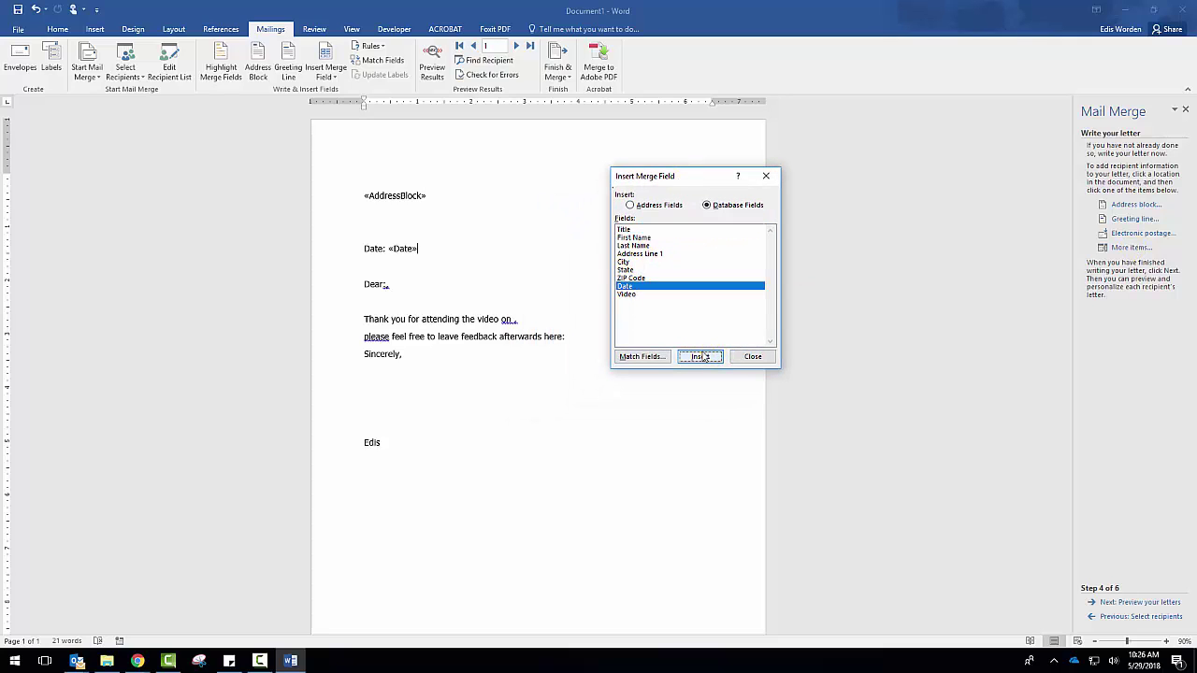
left_click(752, 356)
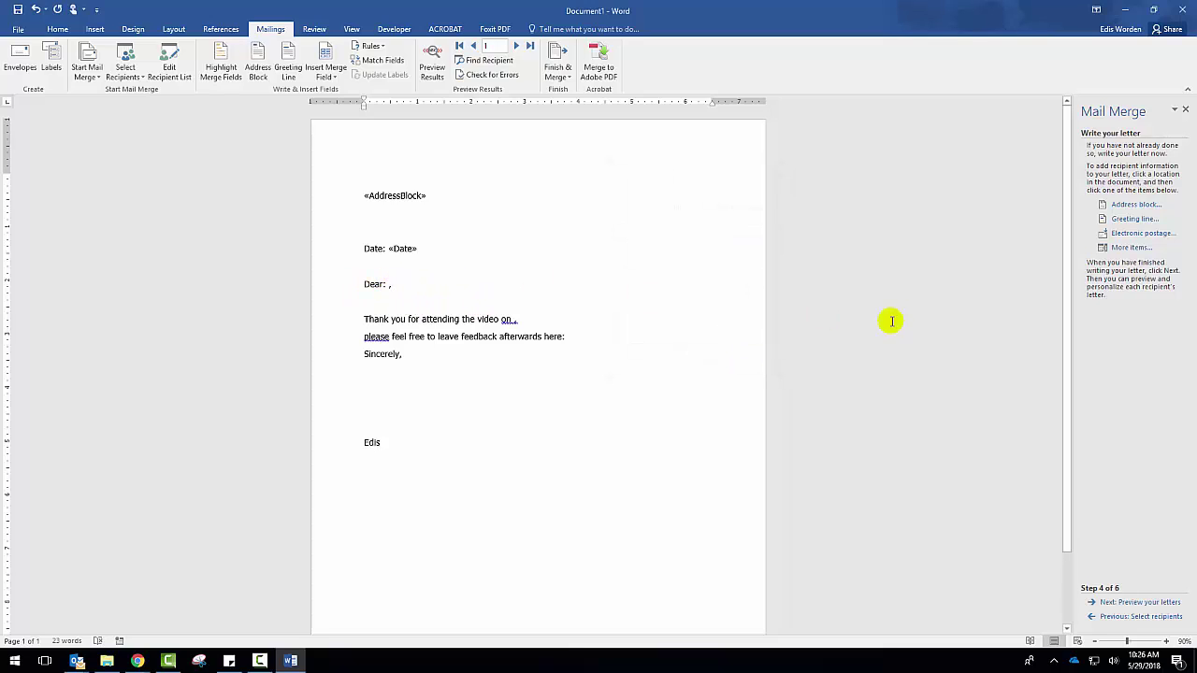
- Insert a greeting line after "Dear:" with its opening word set to (none), keeping the title and last name format
left_click(1126, 227)
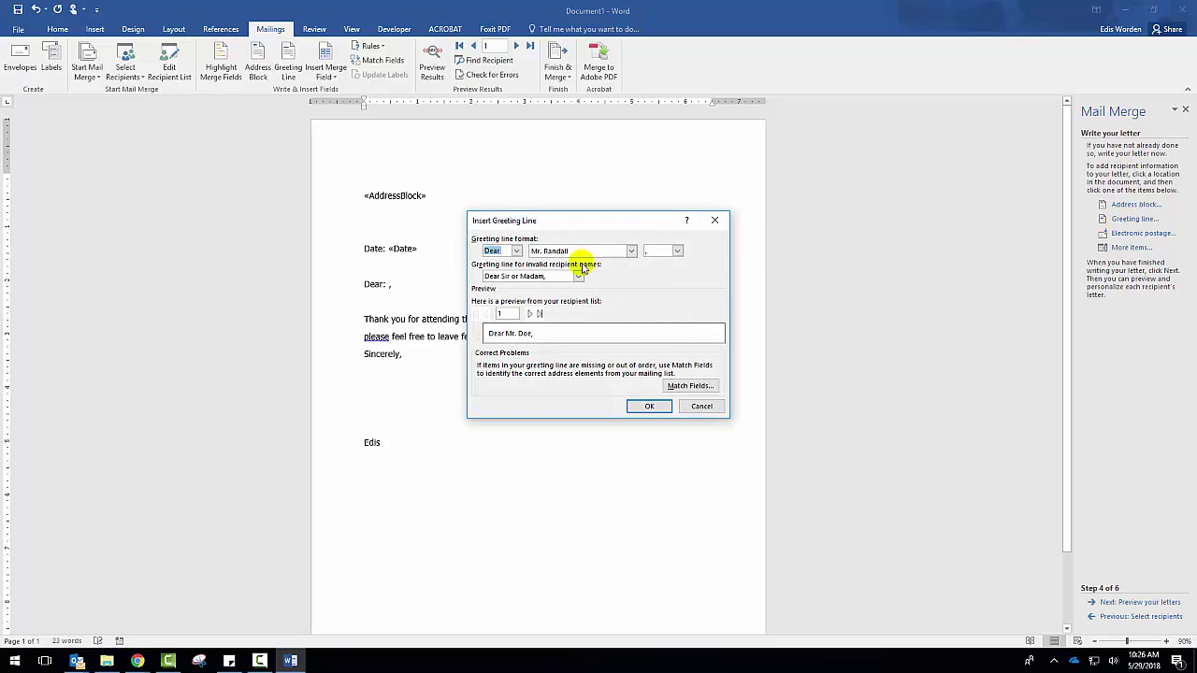
left_click(516, 251)
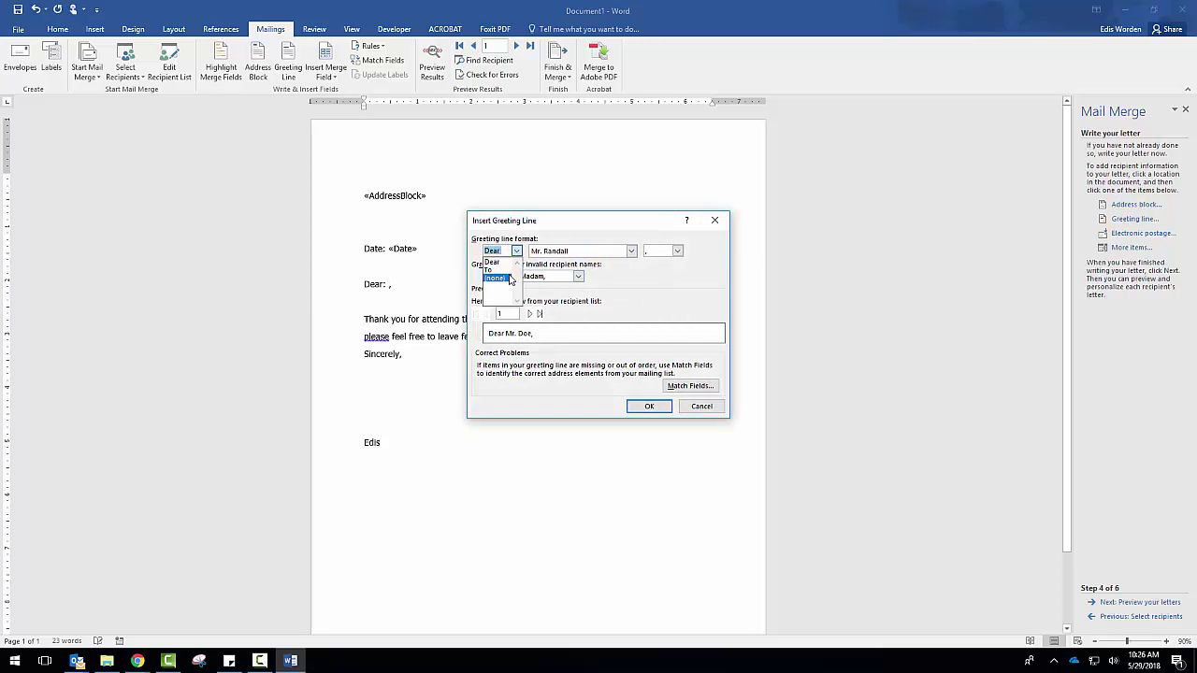
left_click(509, 277)
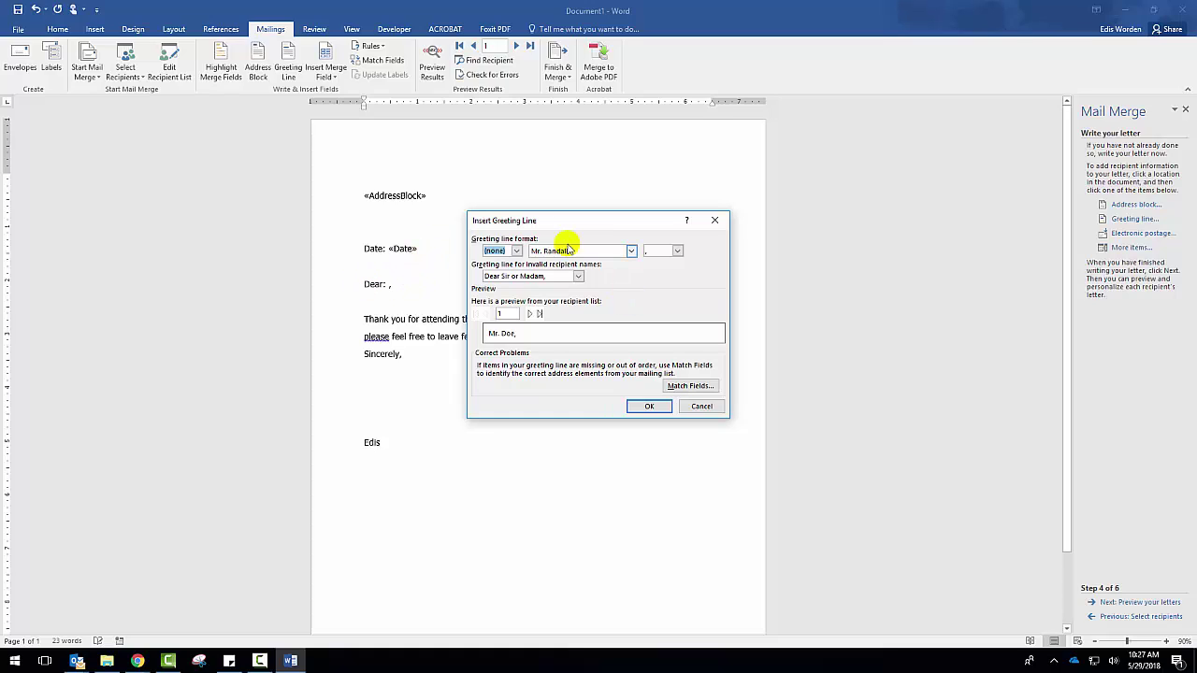
left_click(516, 251)
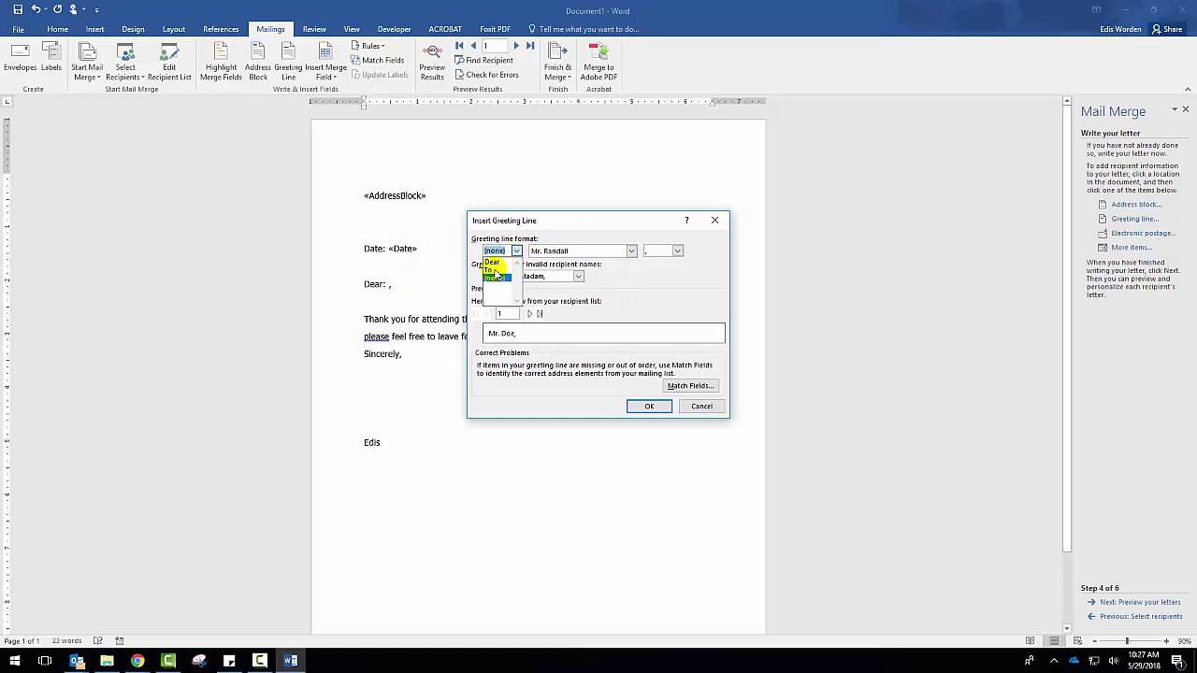
left_click(632, 282)
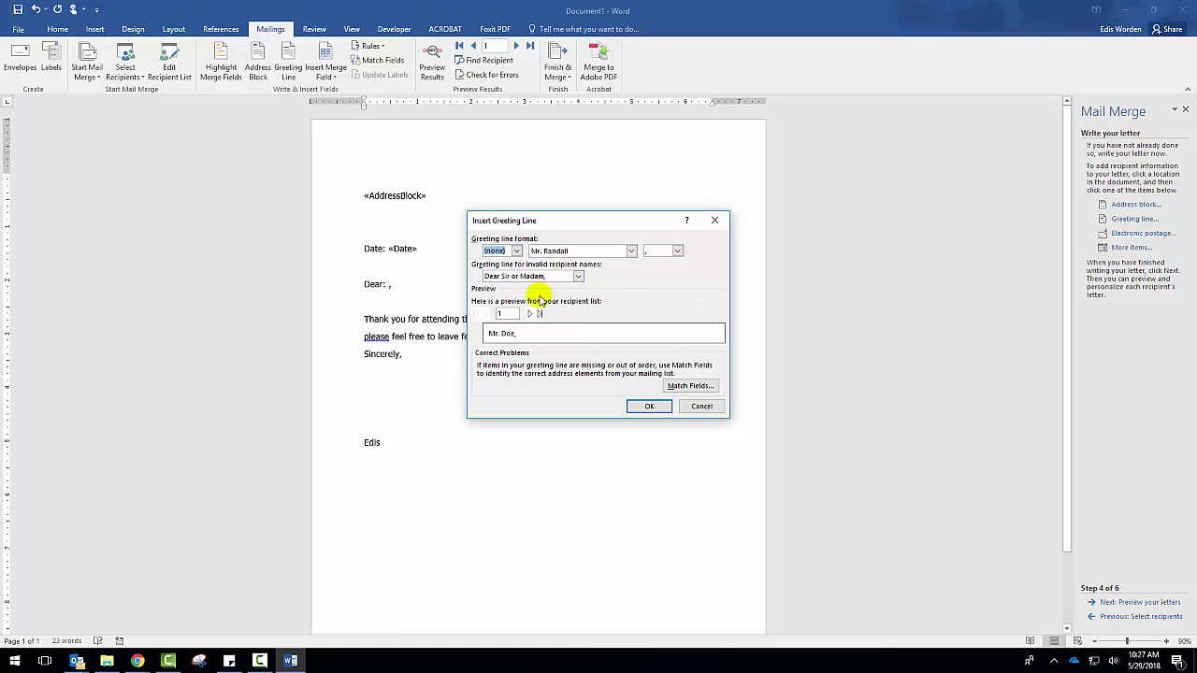
left_click(649, 407)
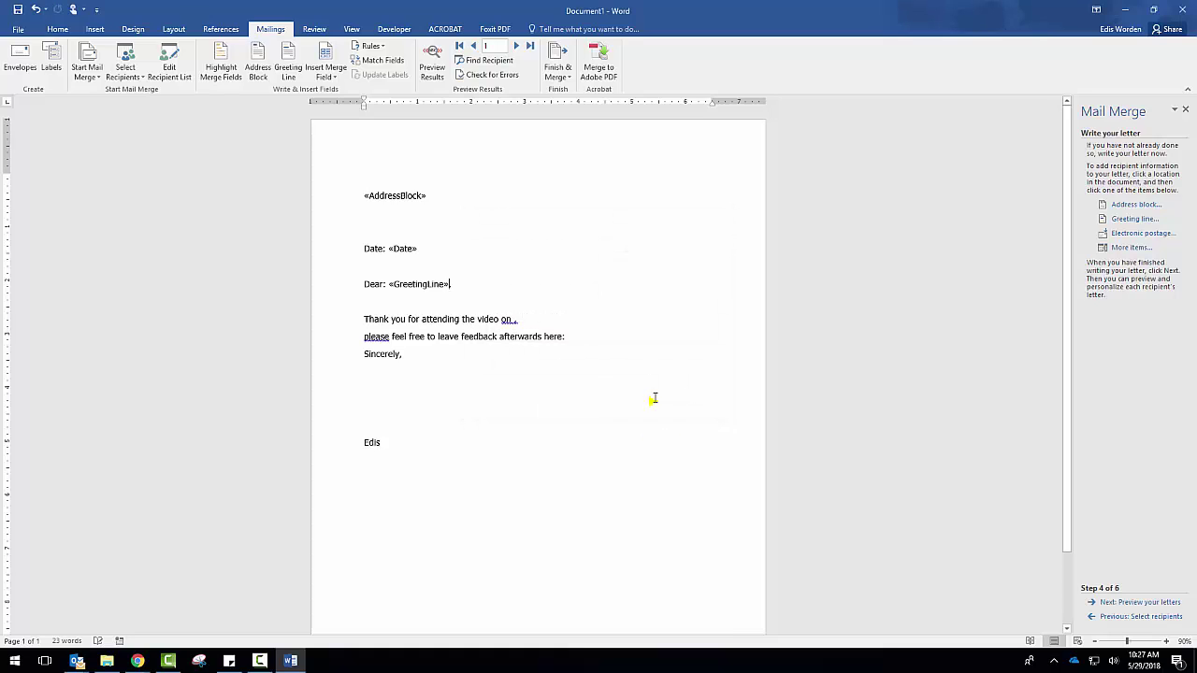
type(",")
- Insert the Video merge field after "Thank you for attending the video on"
left_click(508, 319)
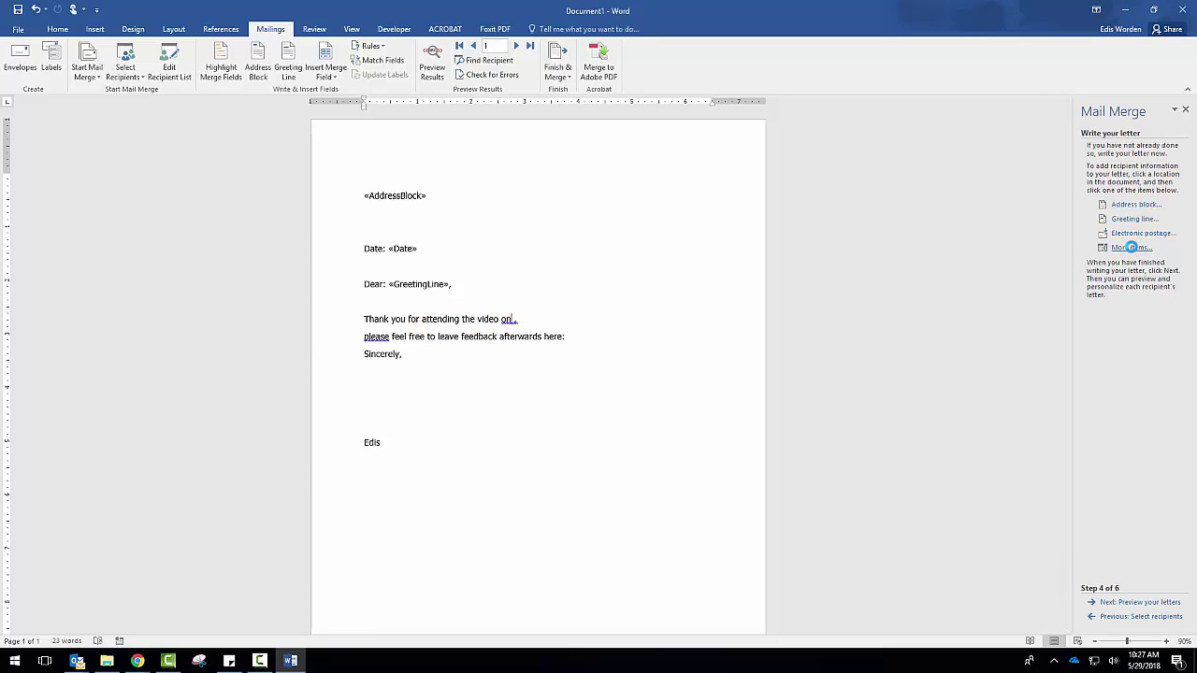
left_click(1131, 246)
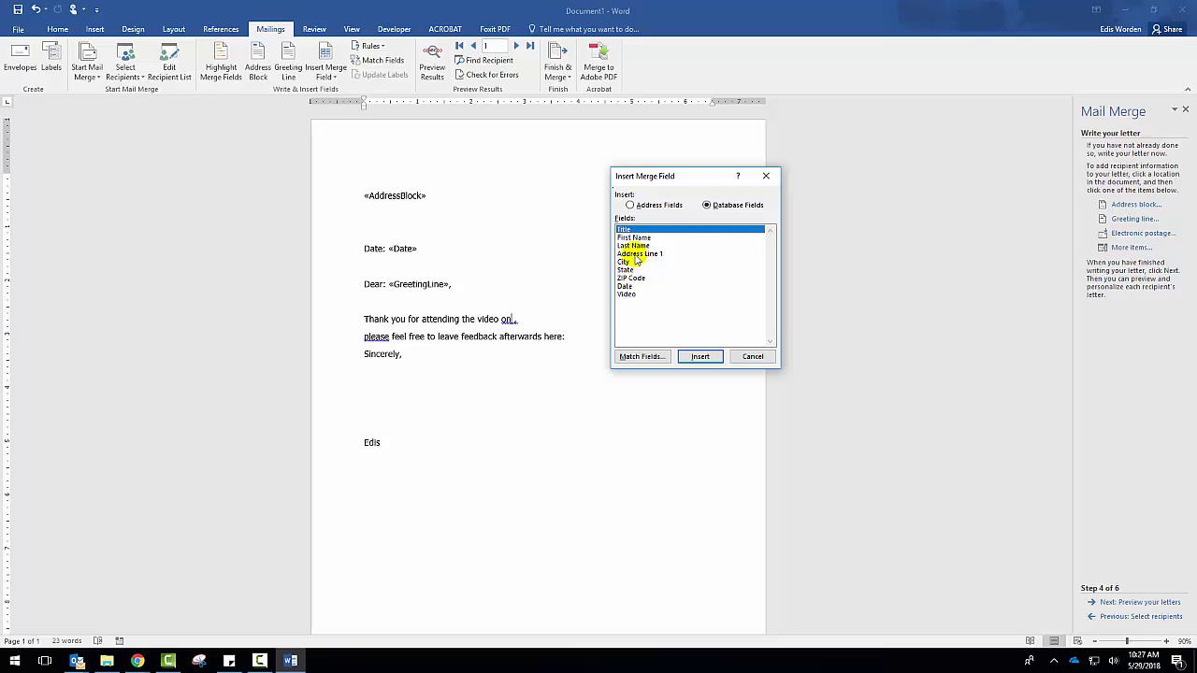
left_click(626, 294)
key("Return")
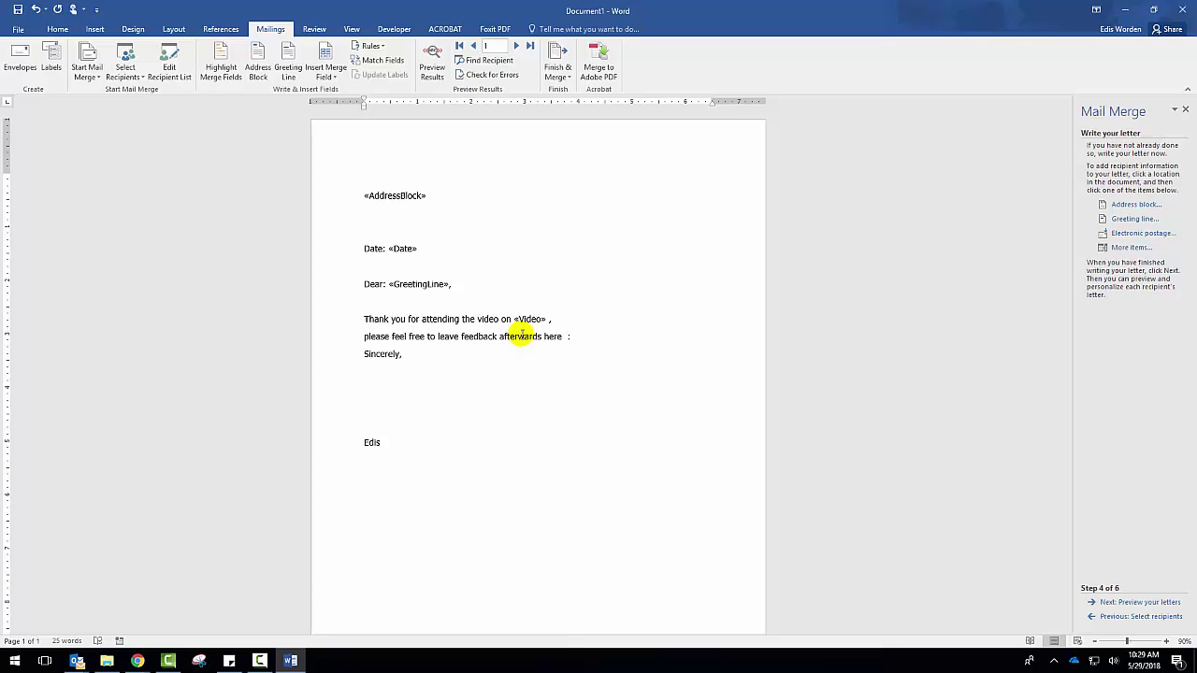
- Edit the Mail merge 2.mdb data source and add a Feedback field after Video, saving pending changes when customizing the columns
left_click(165, 74)
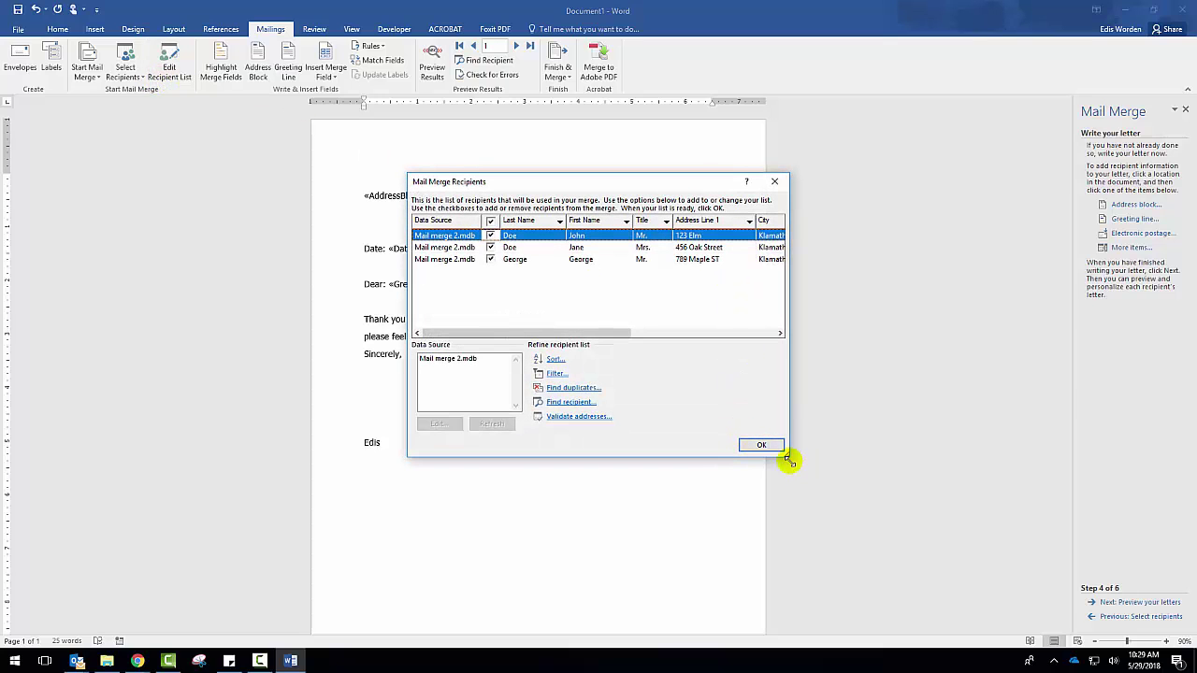
left_click_drag(789, 455, 983, 456)
left_click(453, 360)
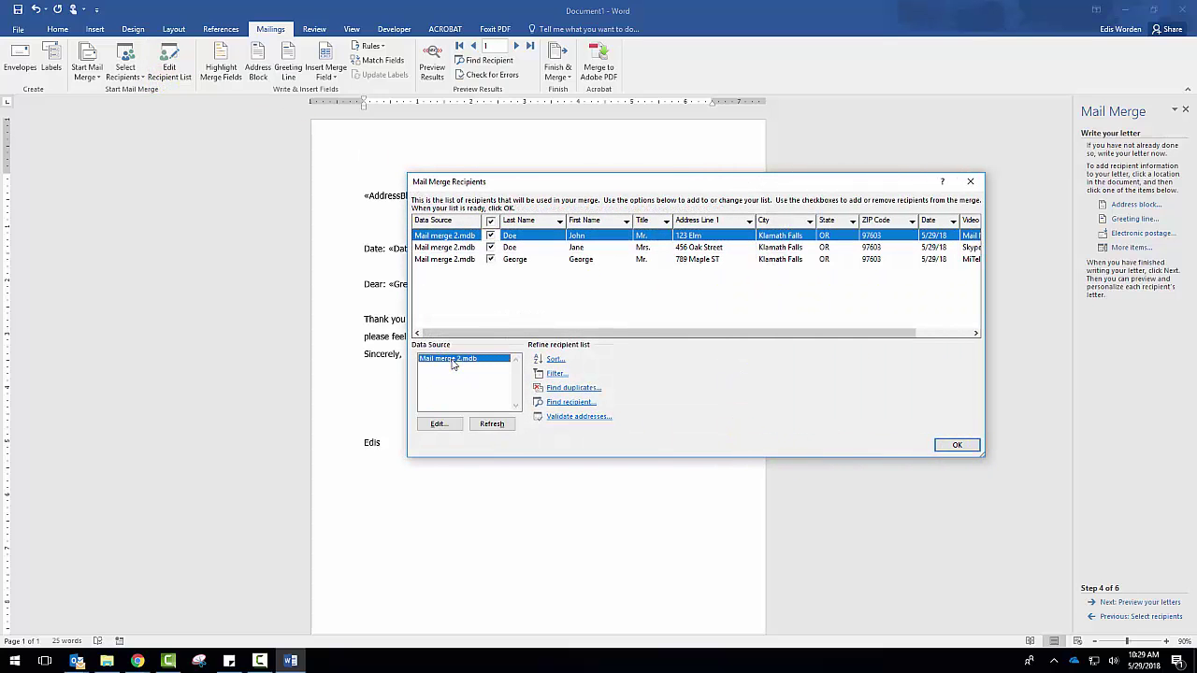
left_click(439, 423)
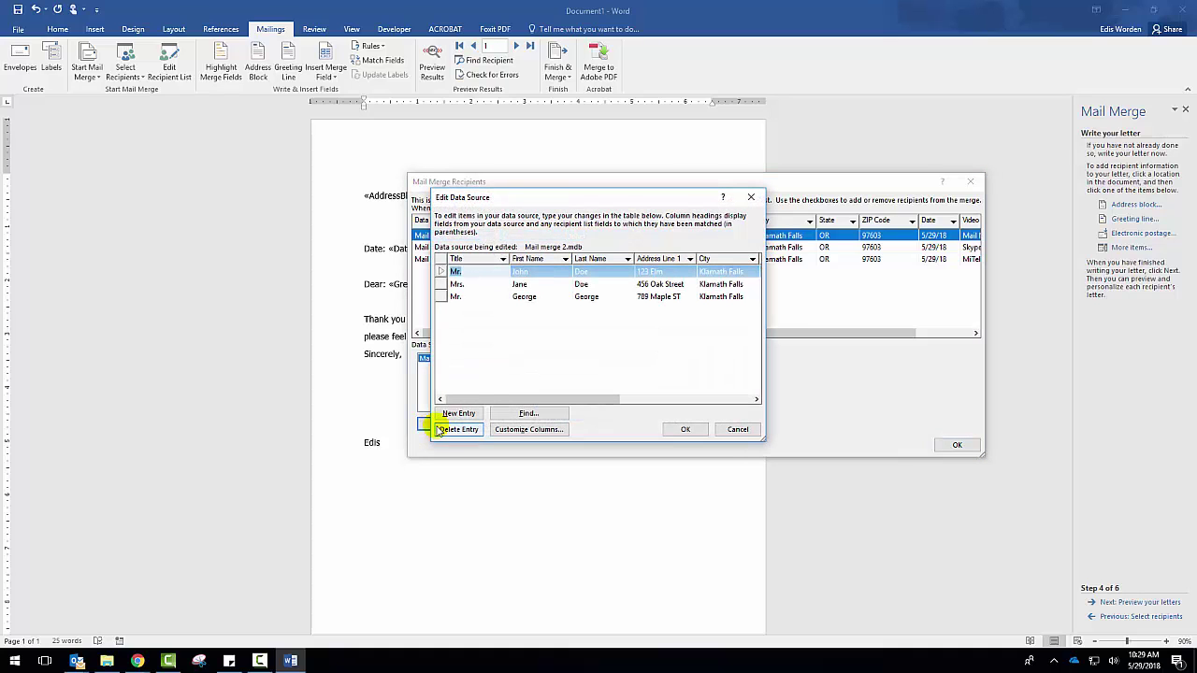
left_click_drag(762, 444, 1134, 439)
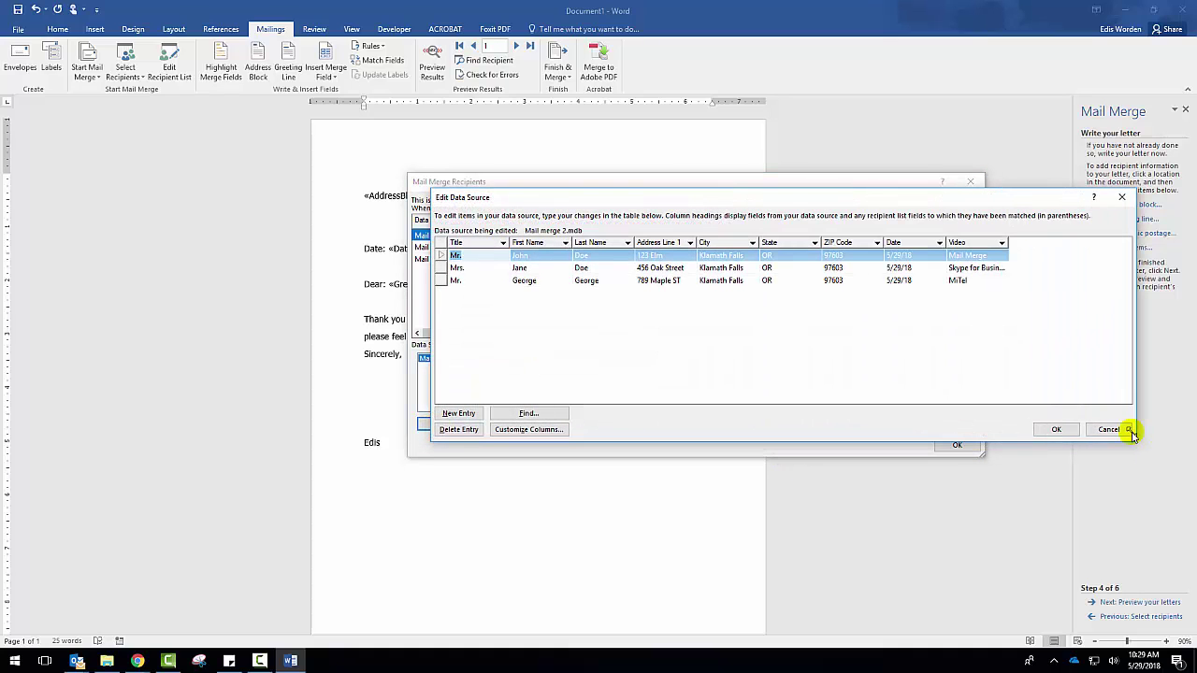
left_click(524, 430)
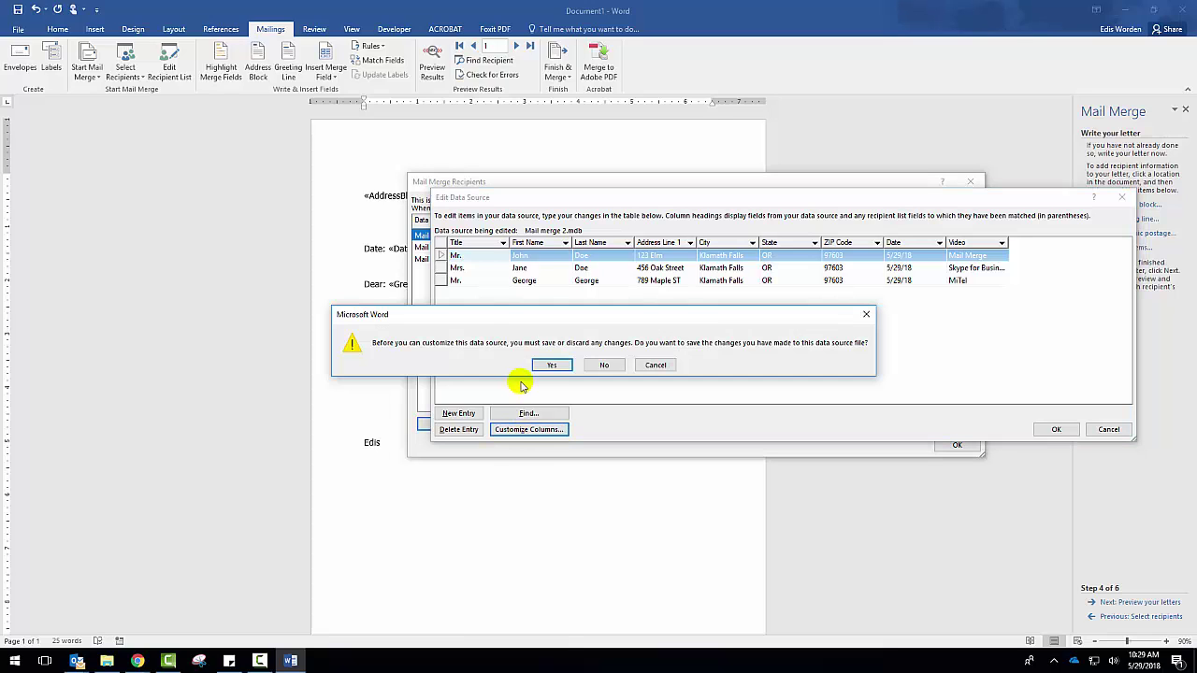
left_click(551, 366)
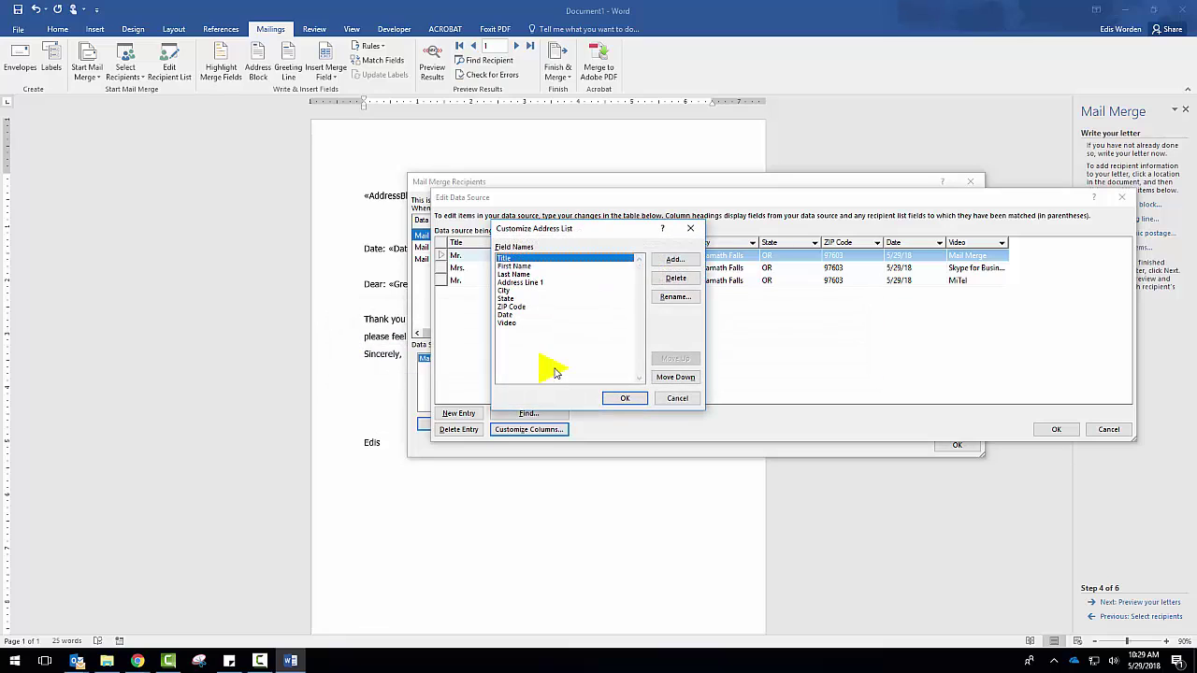
left_click(508, 324)
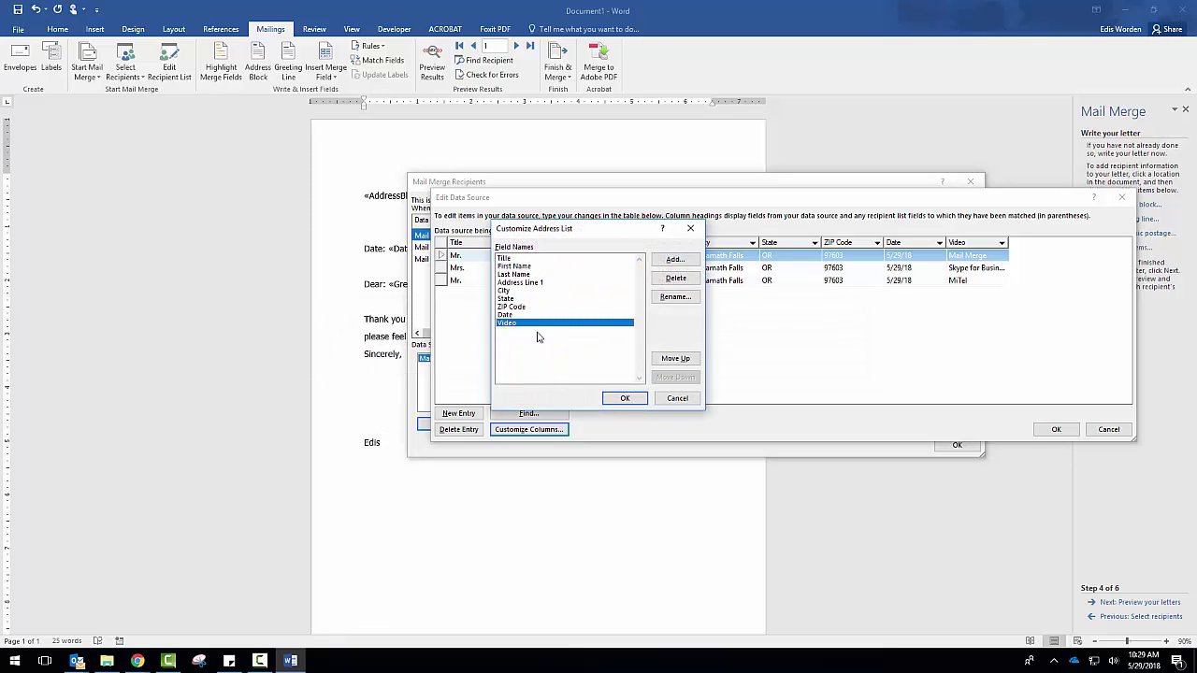
left_click(686, 263)
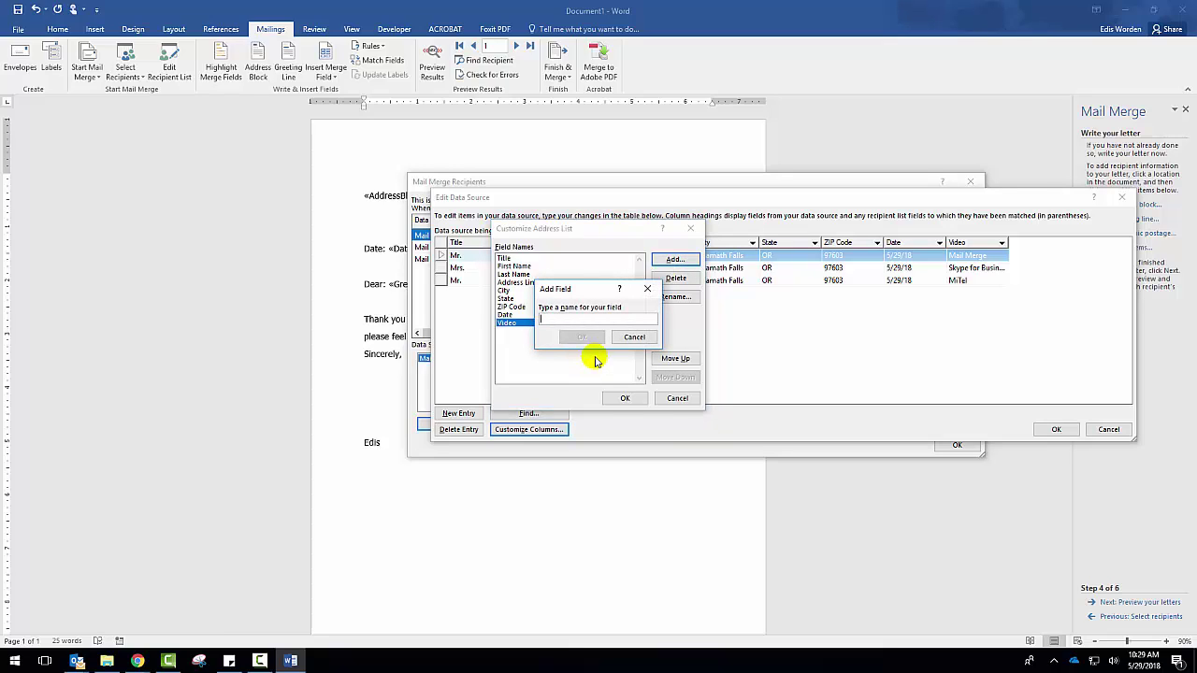
type("Feedback")
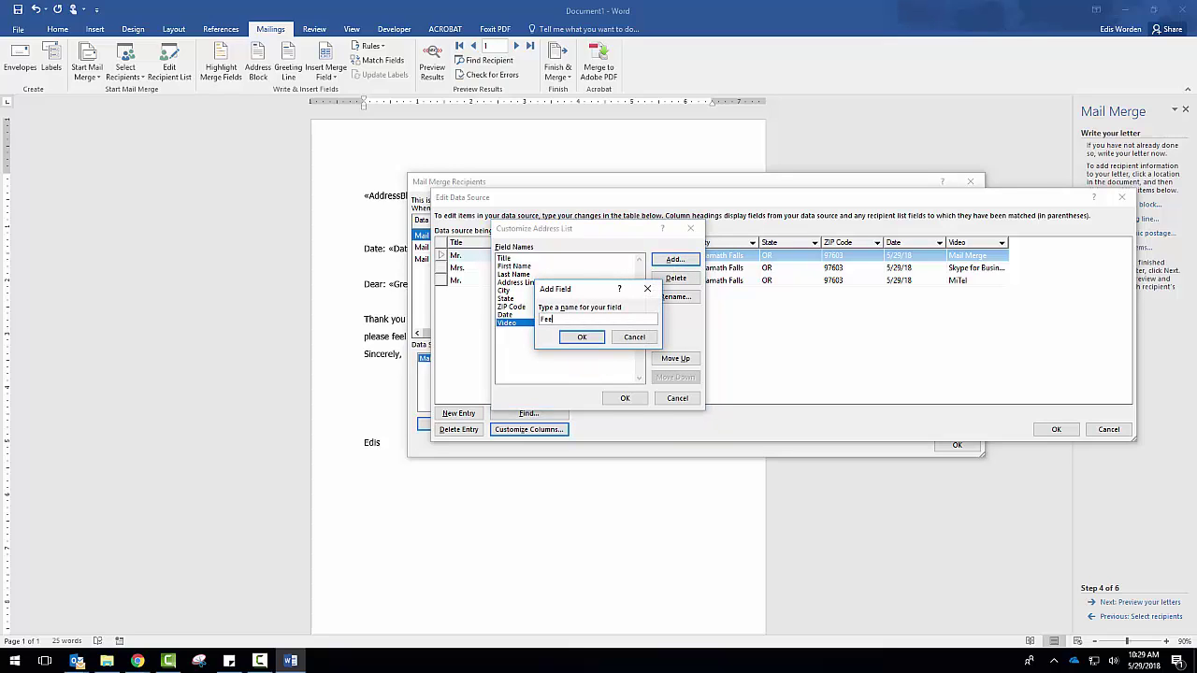
left_click(581, 337)
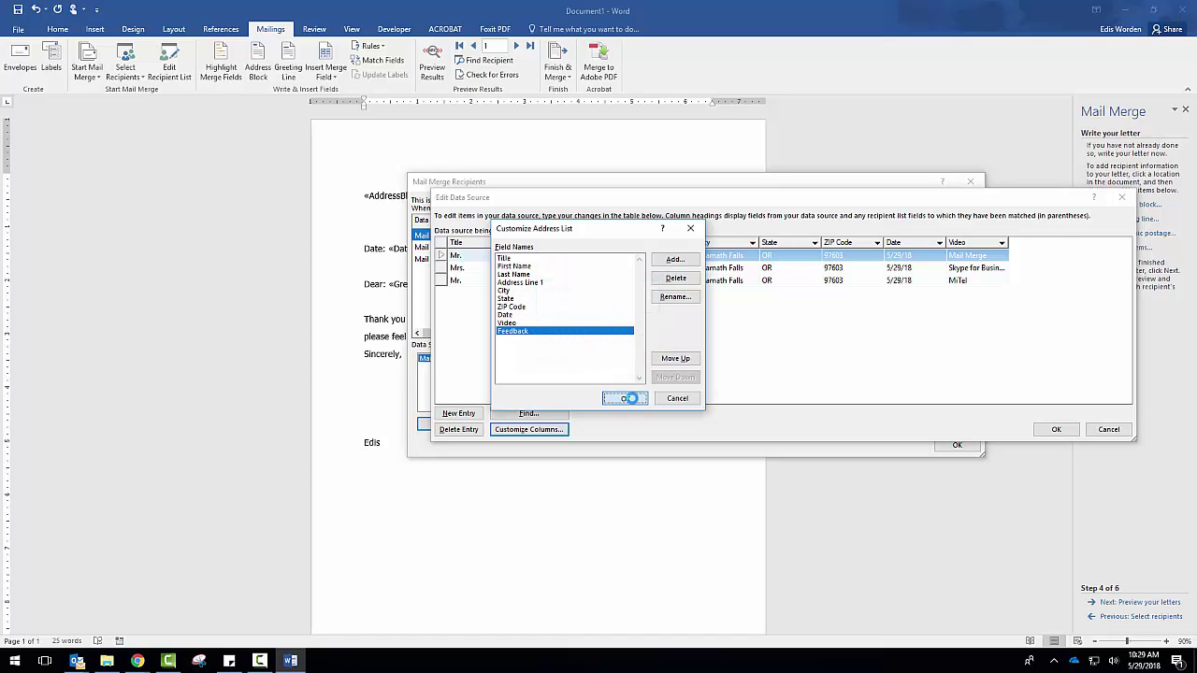
left_click(632, 397)
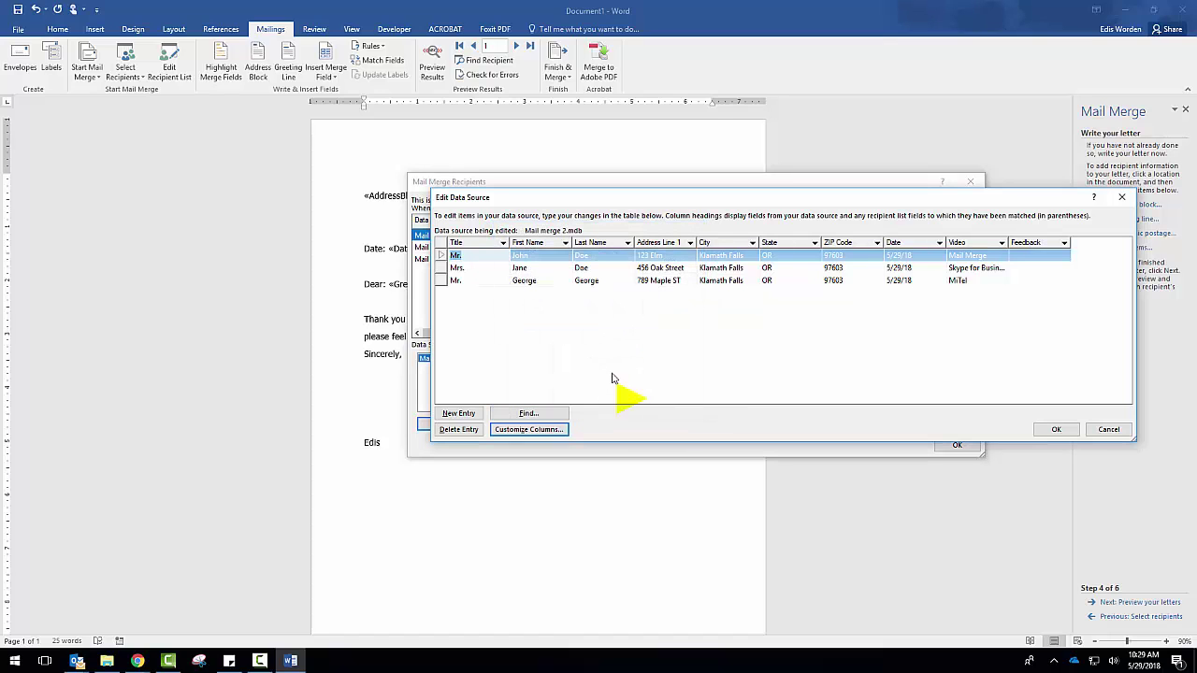
- Fill the Feedback column with Webpage for all three recipients, save the changes to Mail merge 2.mdb, and accept the recipient list
left_click(1035, 257)
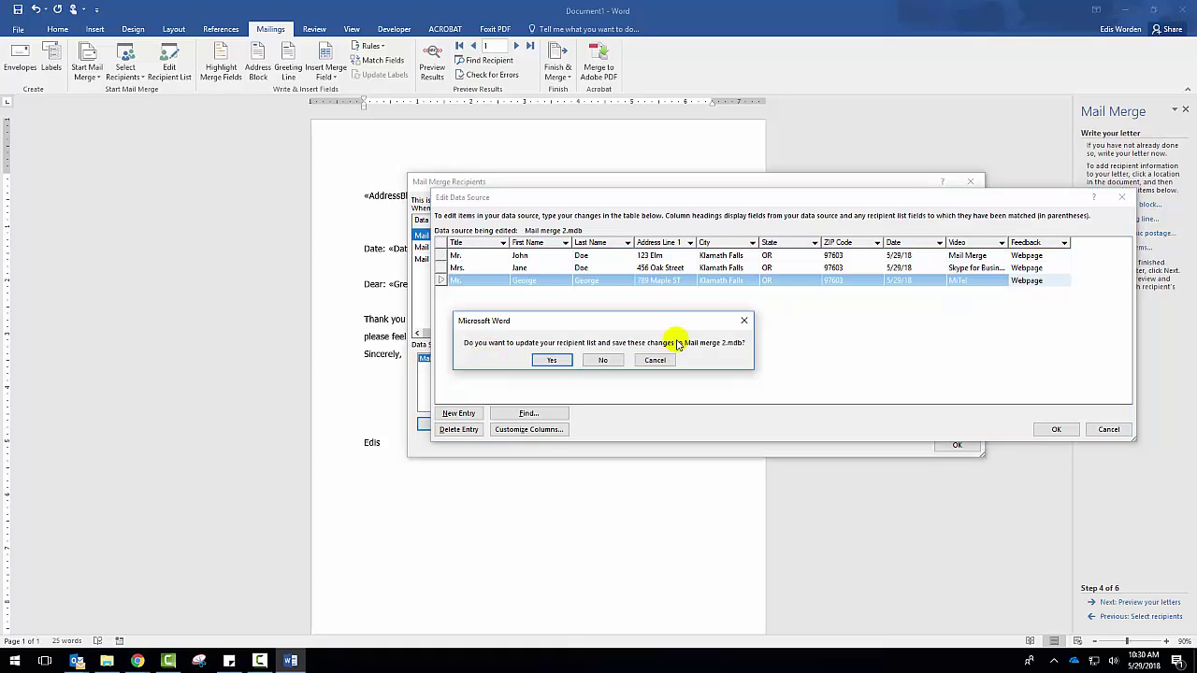
left_click(551, 361)
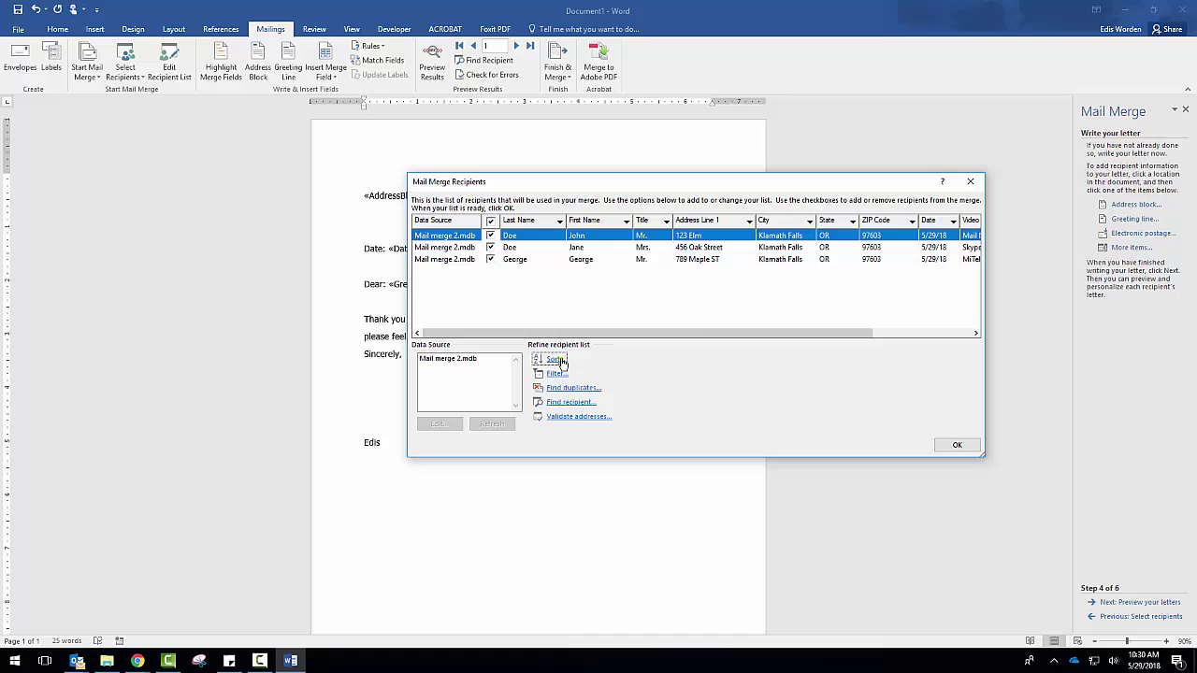
left_click(949, 444)
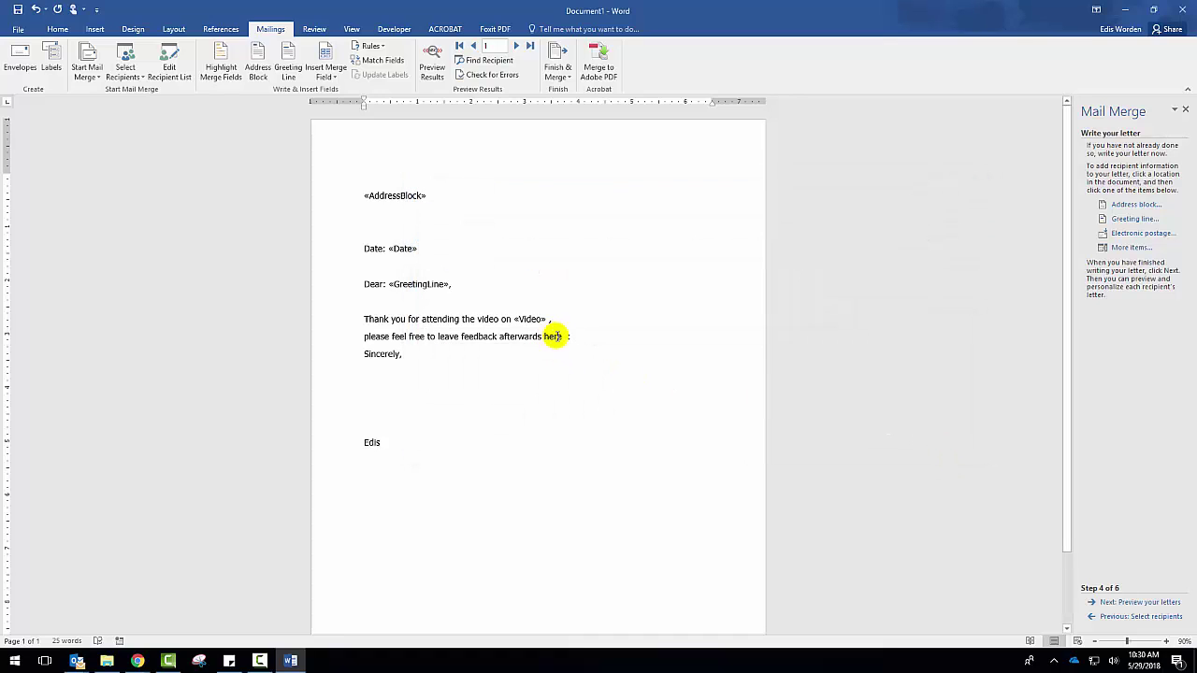
- Insert the Feedback merge field after "please feel free to leave feedback afterwards here" and close the merge field list
left_click(1131, 248)
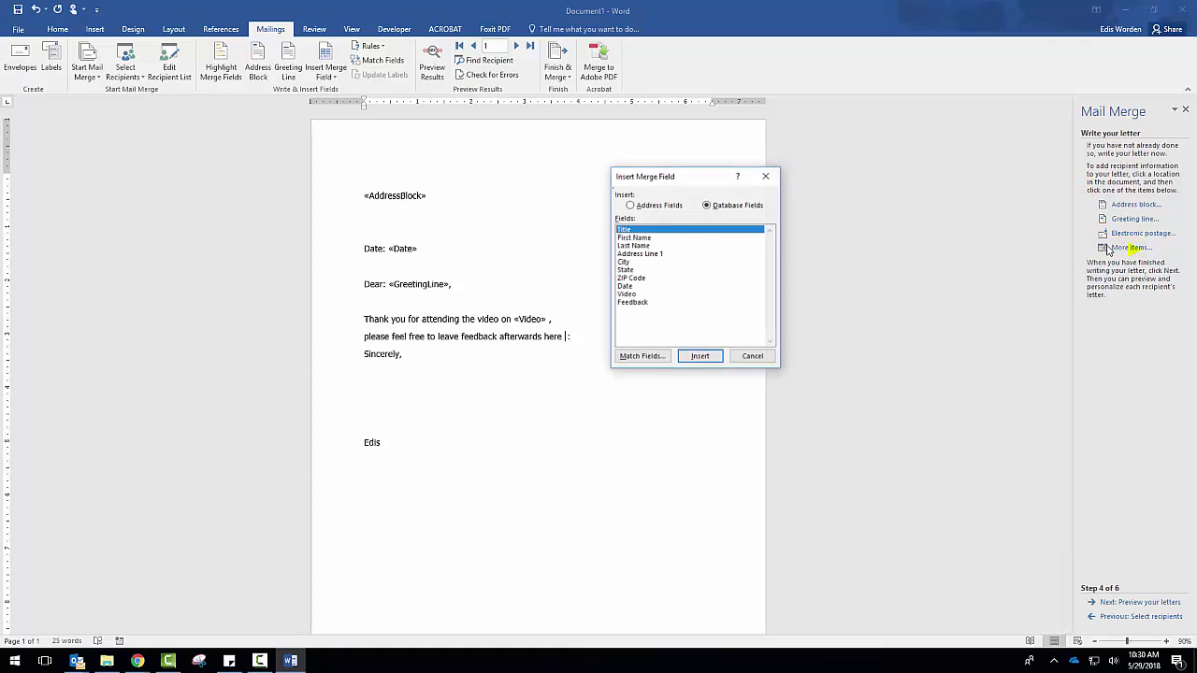
left_click(632, 303)
left_click(700, 360)
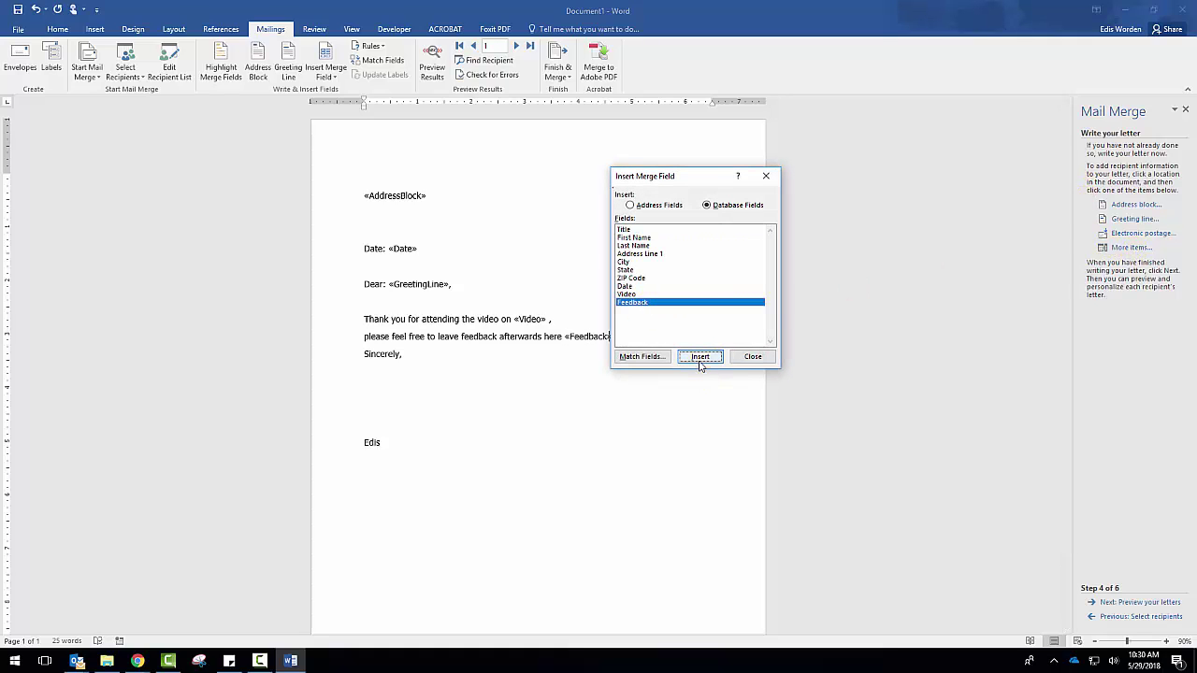
left_click(753, 358)
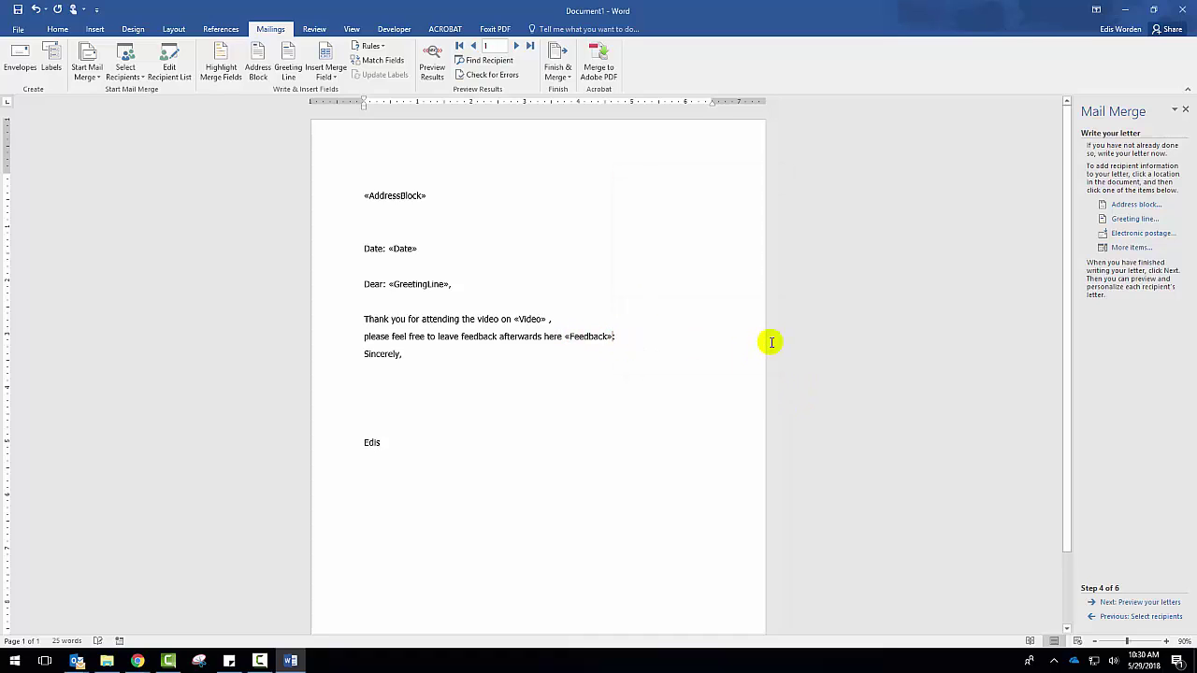
- Preview the merged letter and delete the extra comma after the GreetingLine field
left_click(1137, 604)
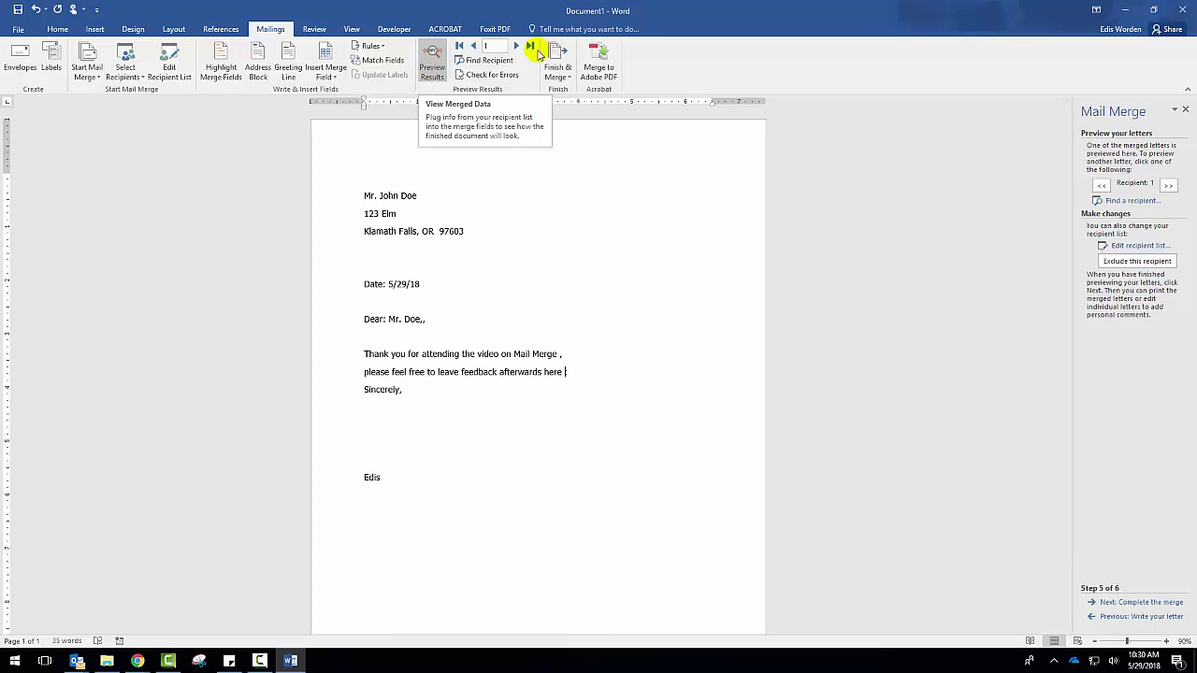
left_click(432, 54)
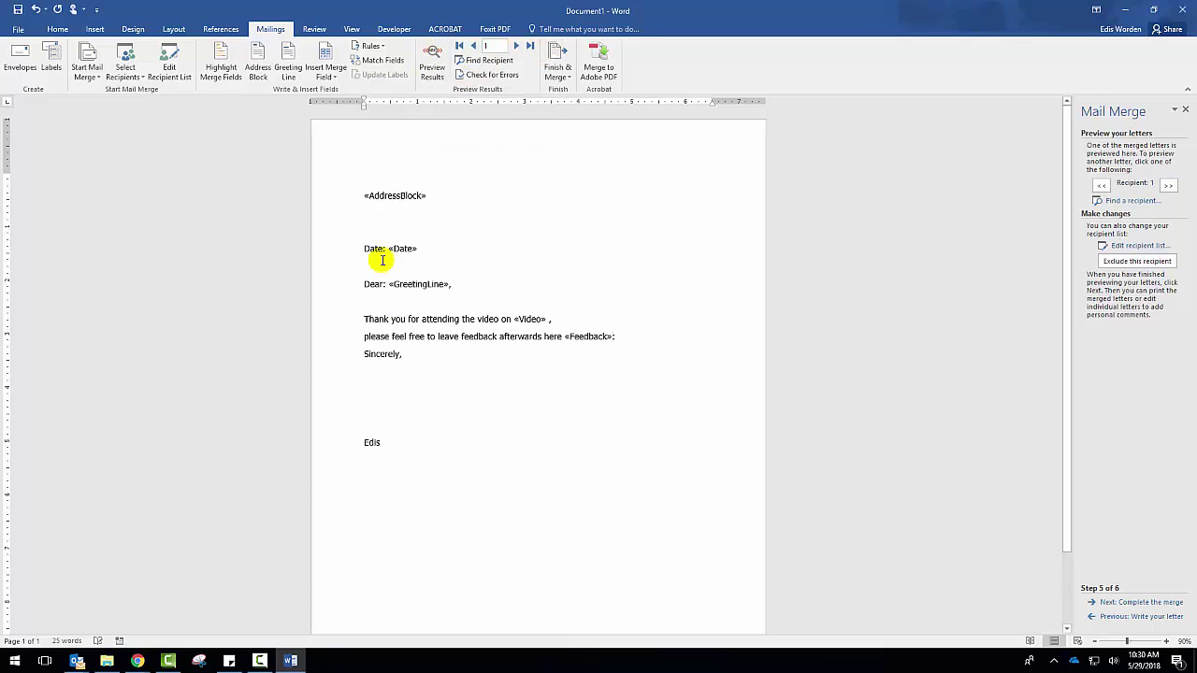
left_click(432, 73)
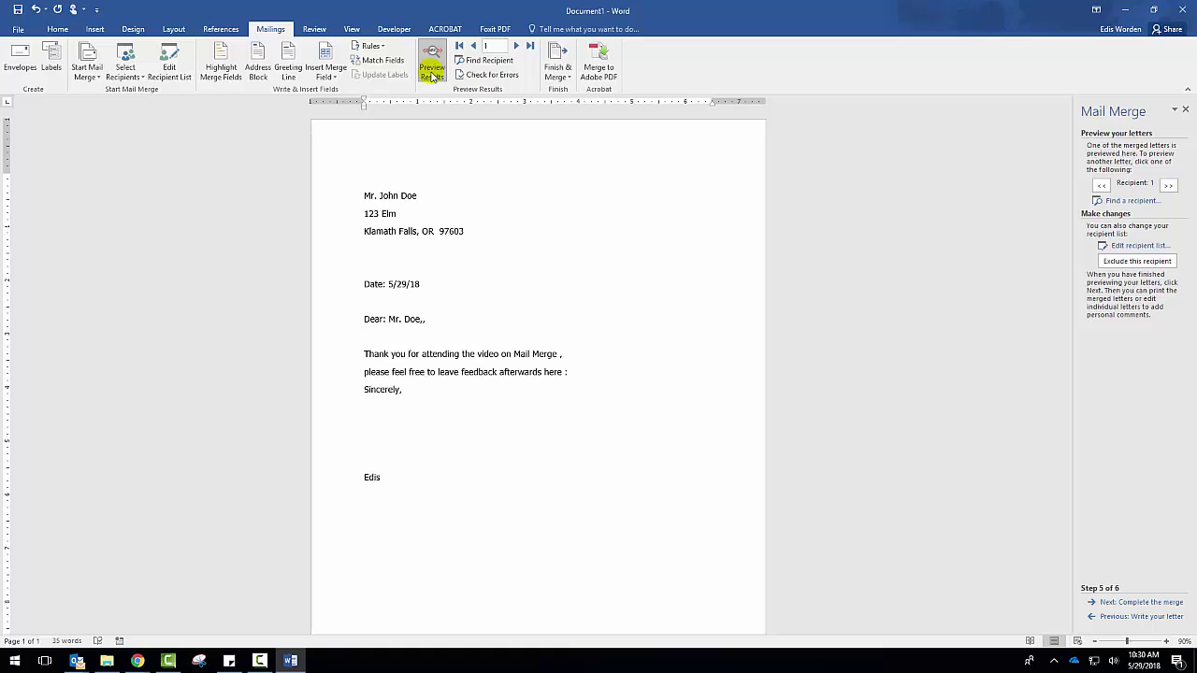
left_click(427, 321)
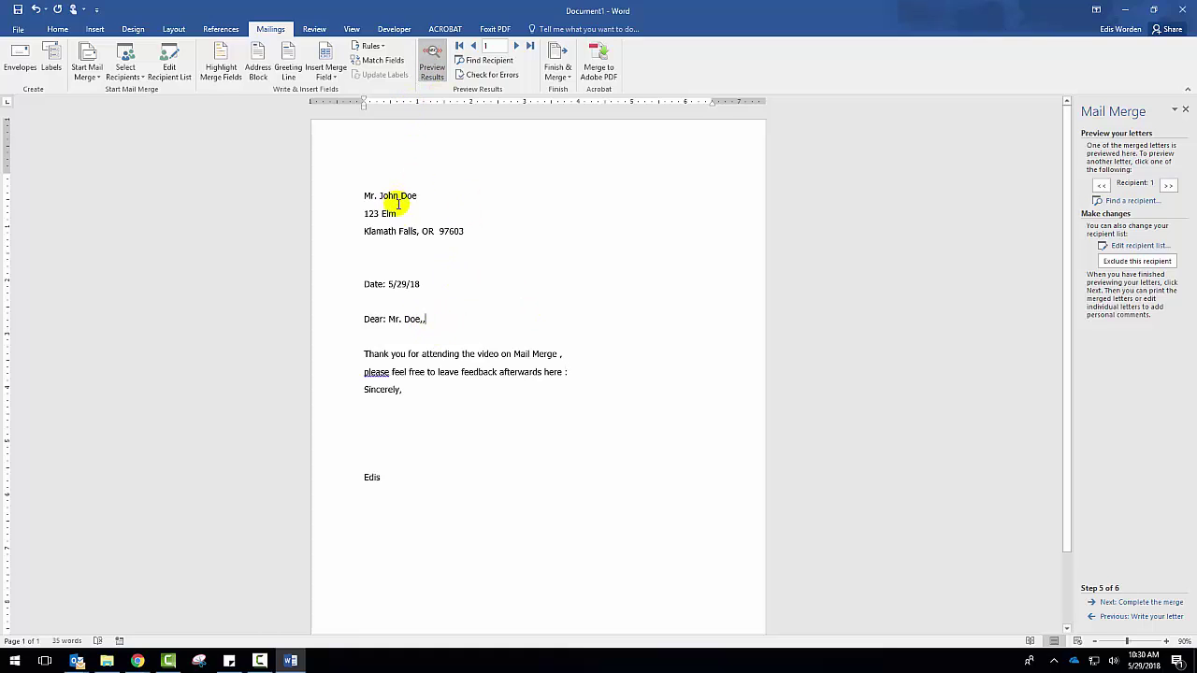
left_click(431, 61)
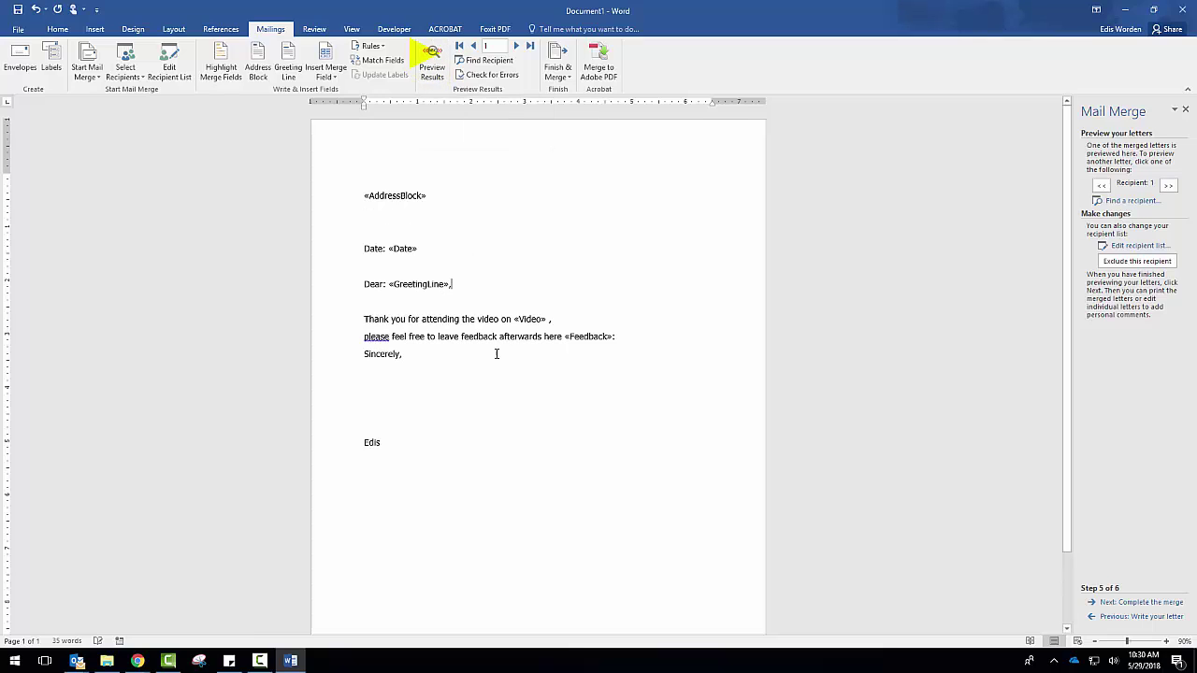
left_click(510, 331)
key("BackSpace")
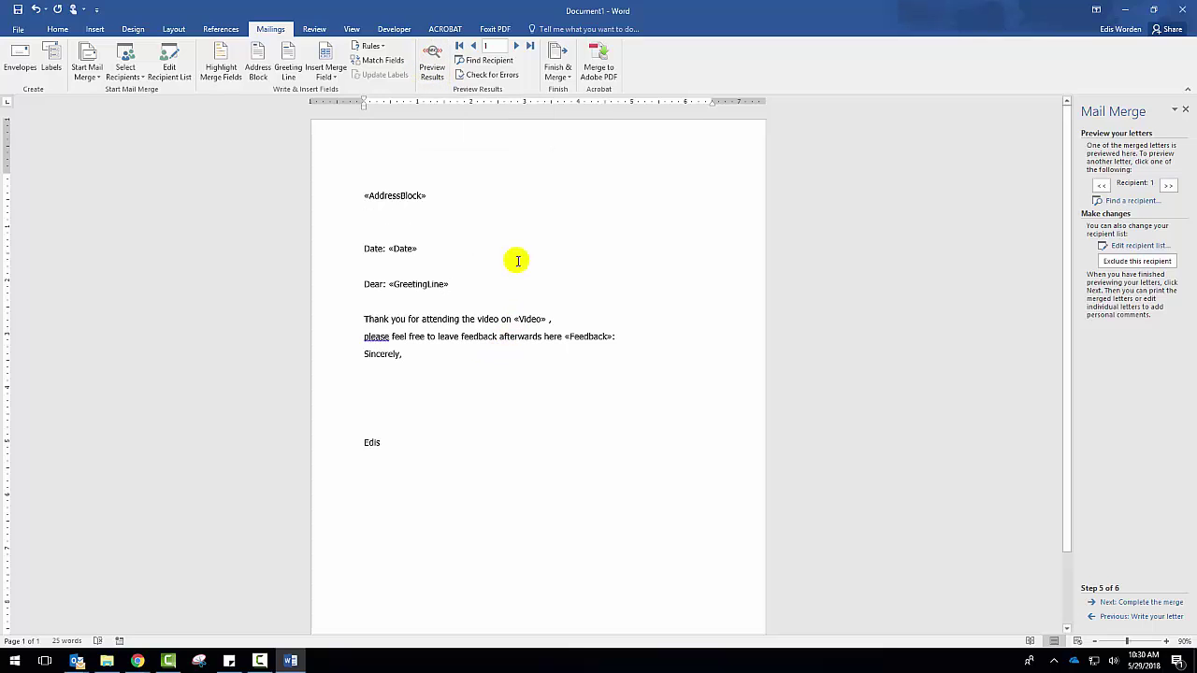
- Check the merged preview again and delete the space between the Video field and its comma
left_click(431, 74)
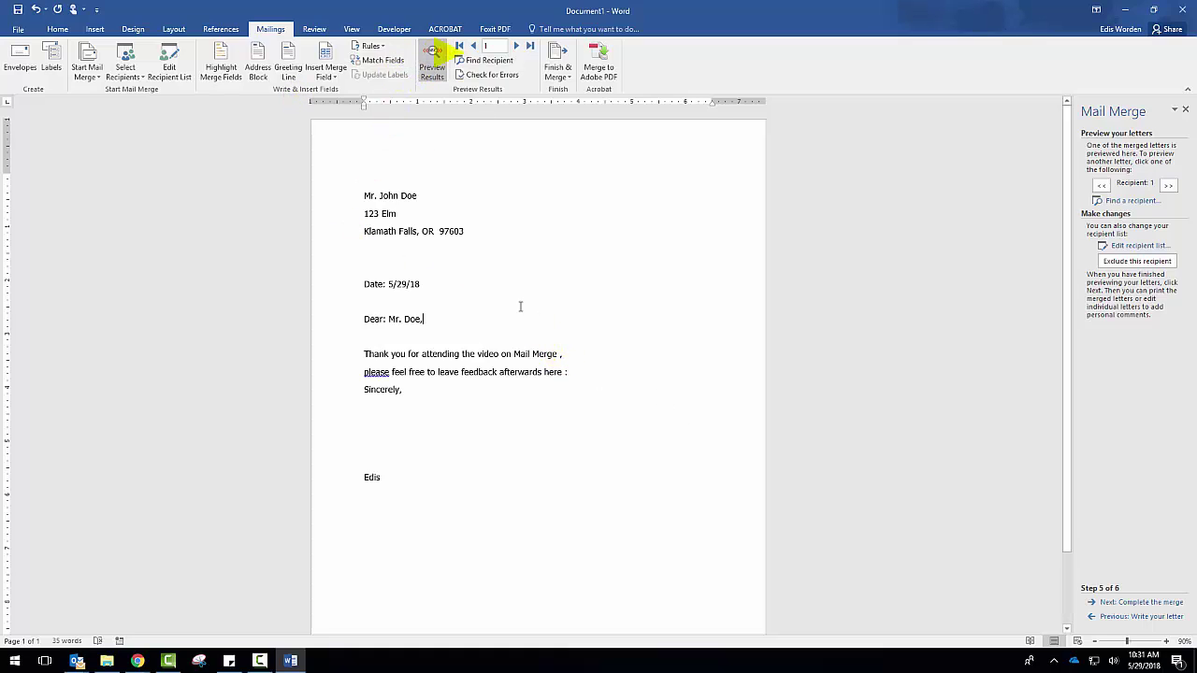
left_click(432, 61)
left_click(552, 325)
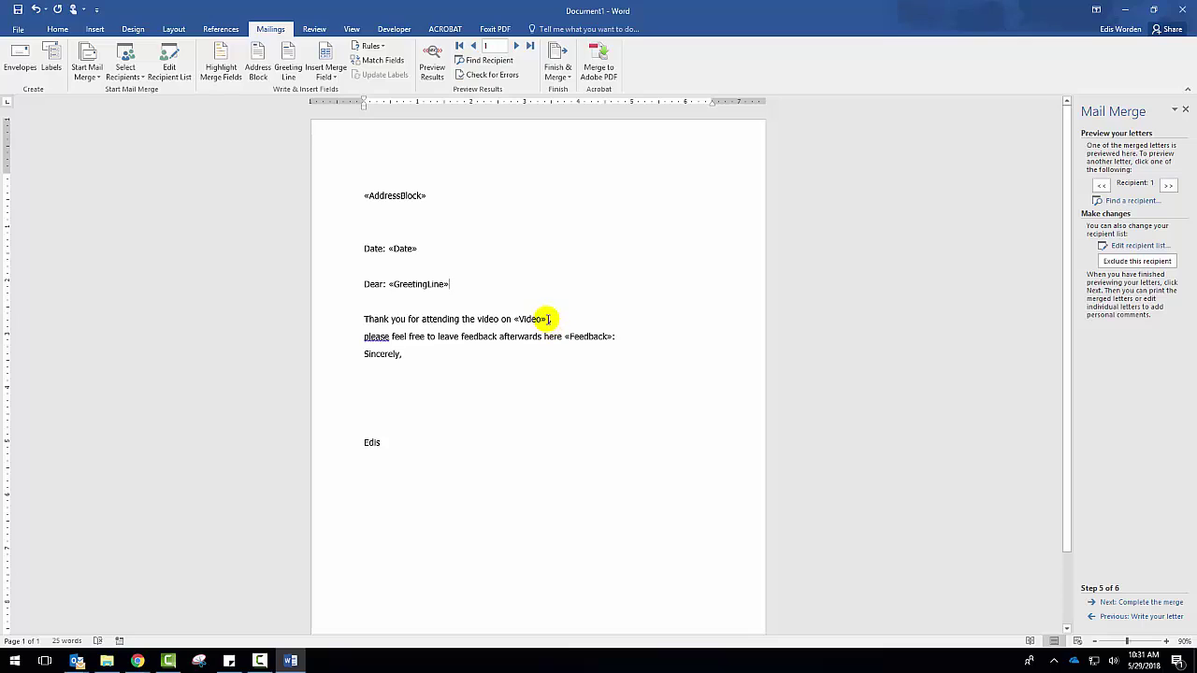
key("BackSpace")
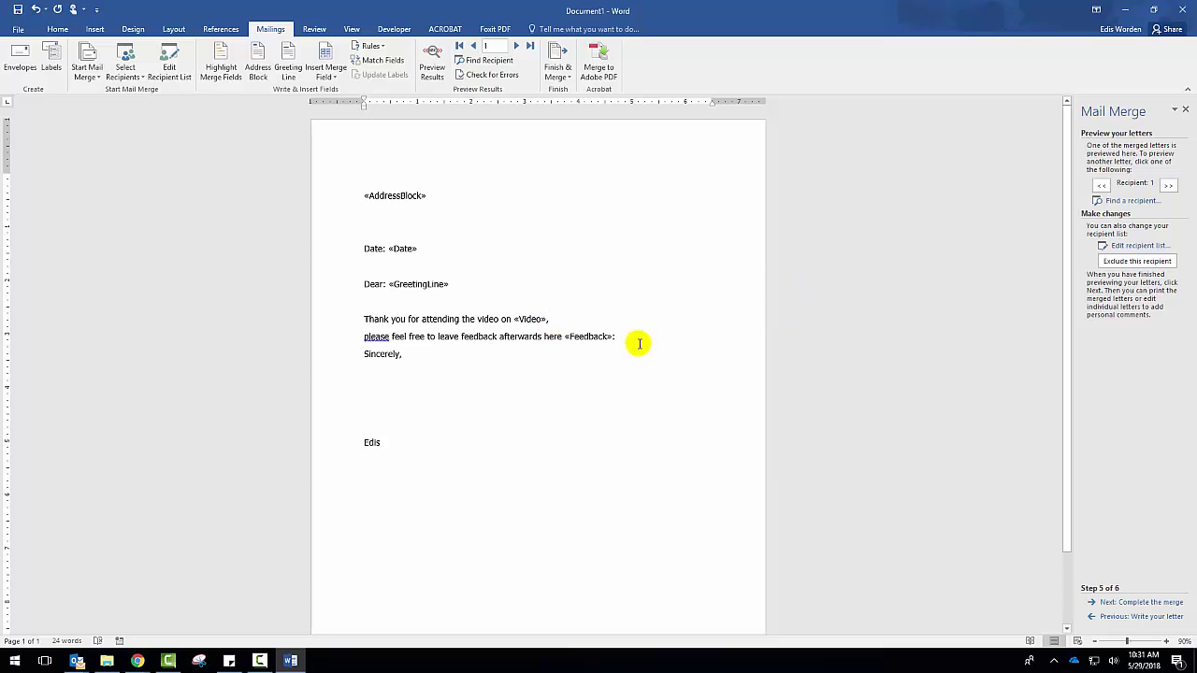
- Preview the merged letters through to the third recipient, and advance the Mail Merge wizard to its last stage and close it
left_click(703, 121)
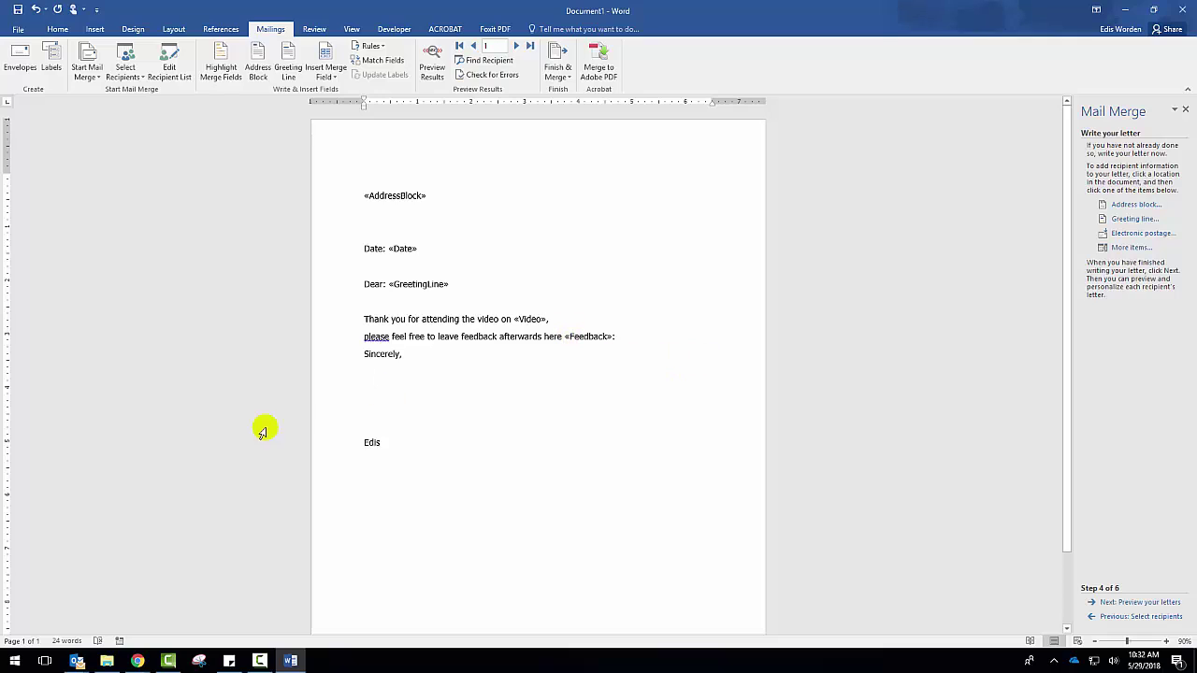
left_click(1139, 602)
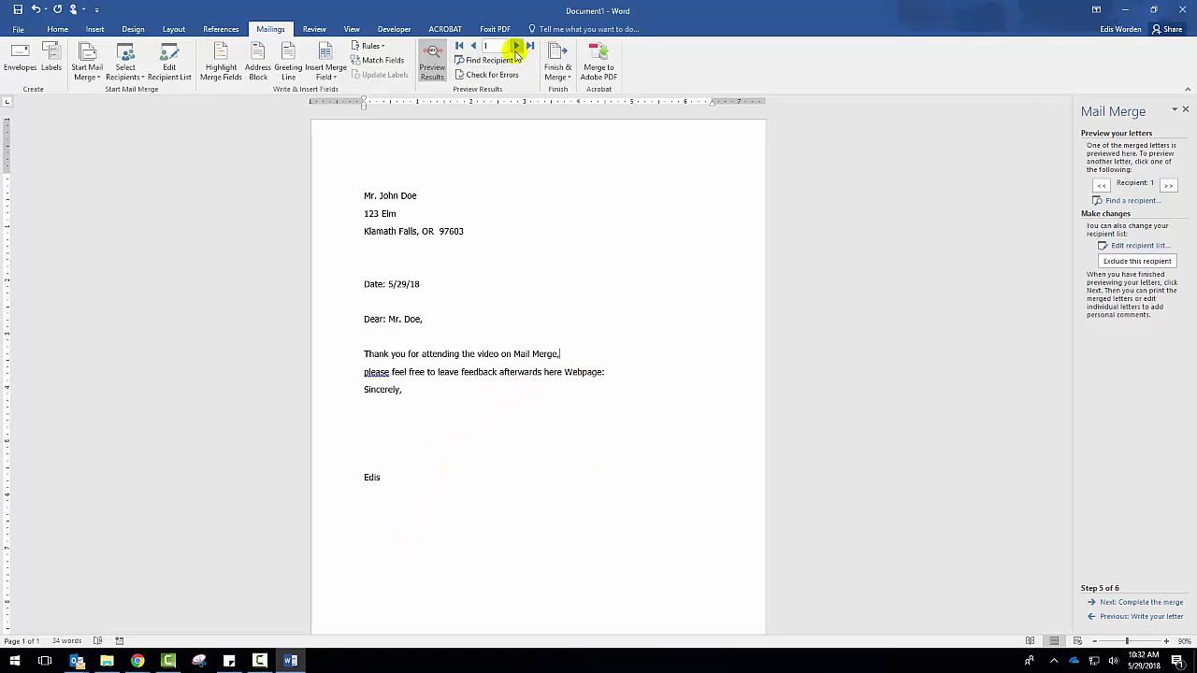
left_click(516, 47)
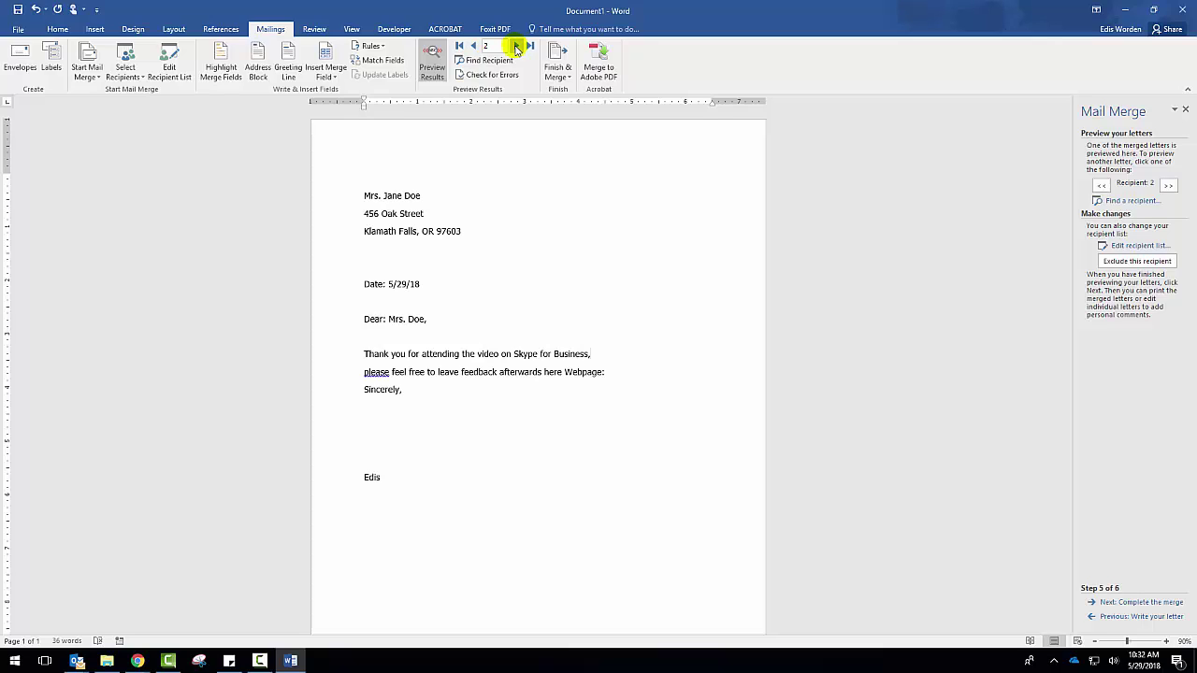
left_click(516, 47)
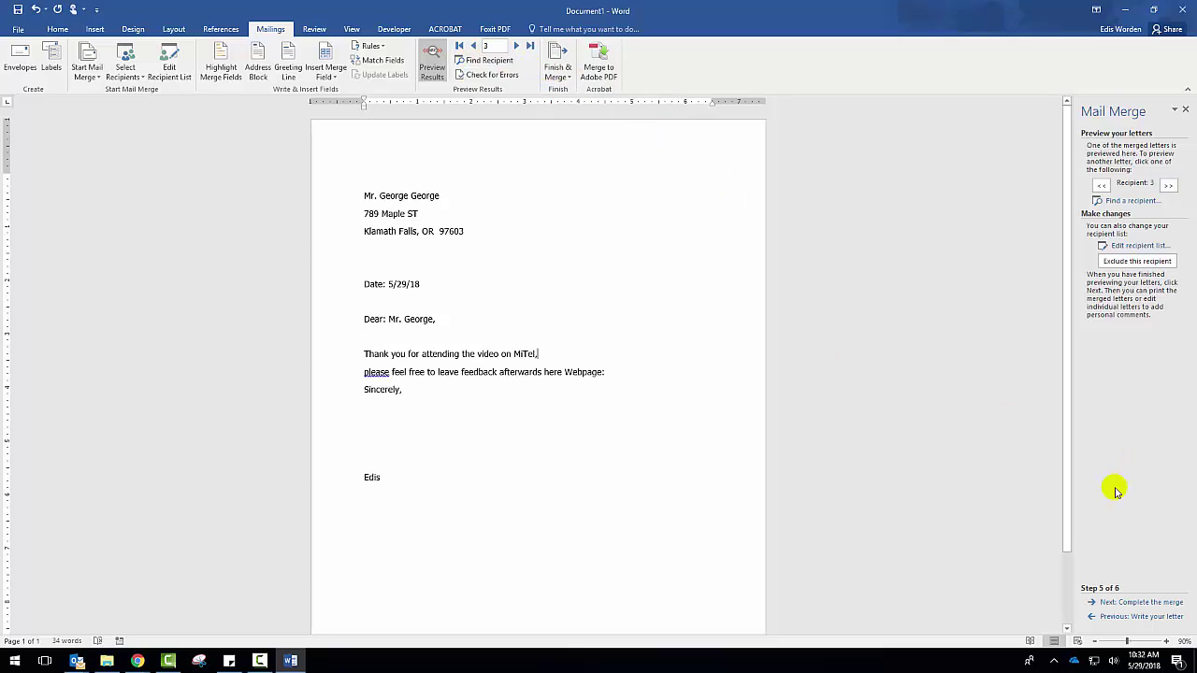
left_click(1155, 603)
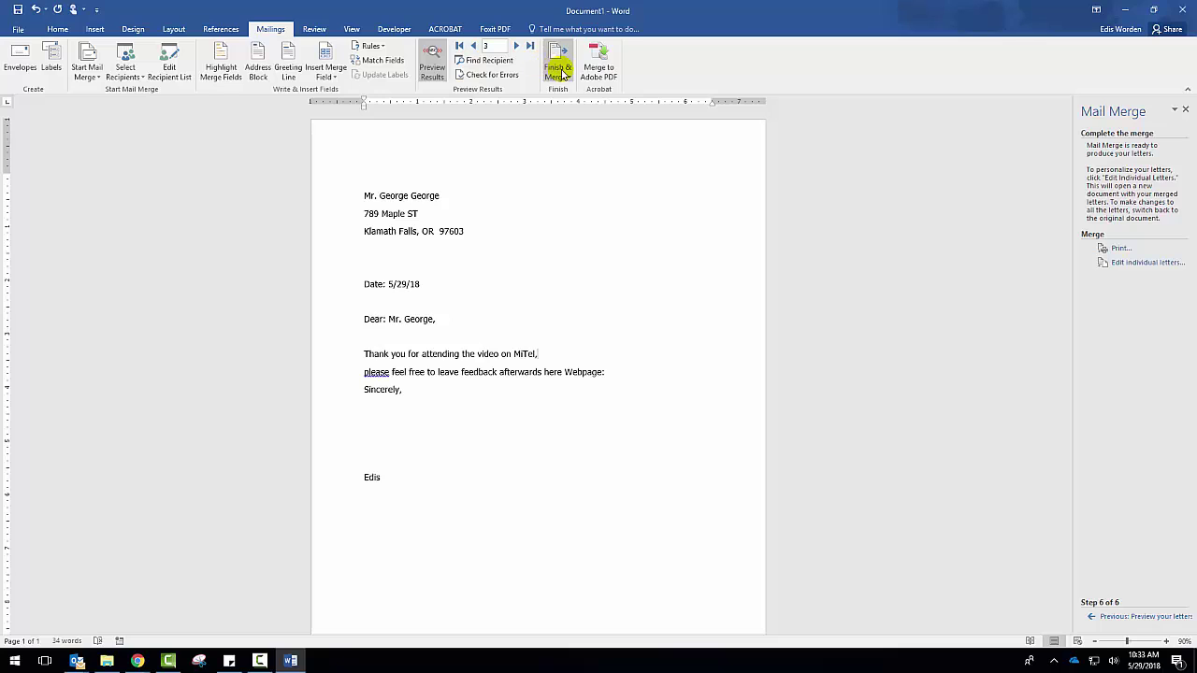
left_click(1185, 109)
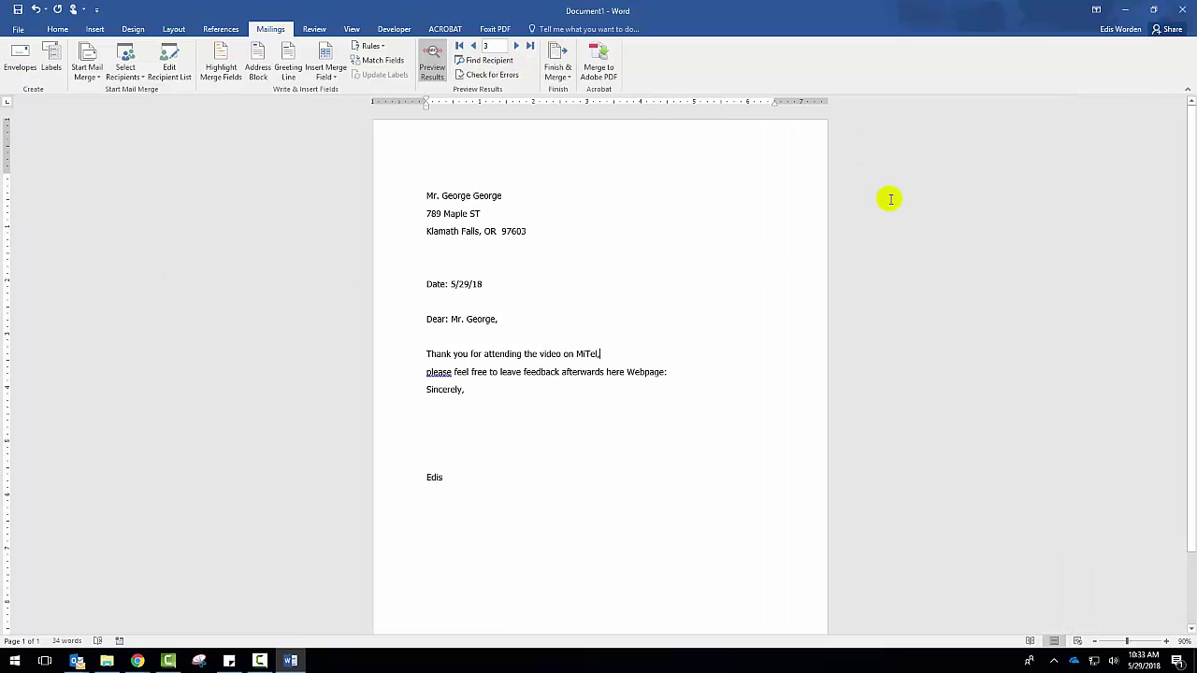
- Join the "please feel free" line to the thank-you line with a space after the comma, and end the sentence with a period
left_click(629, 358)
key("Delete")
key("BackSpace")
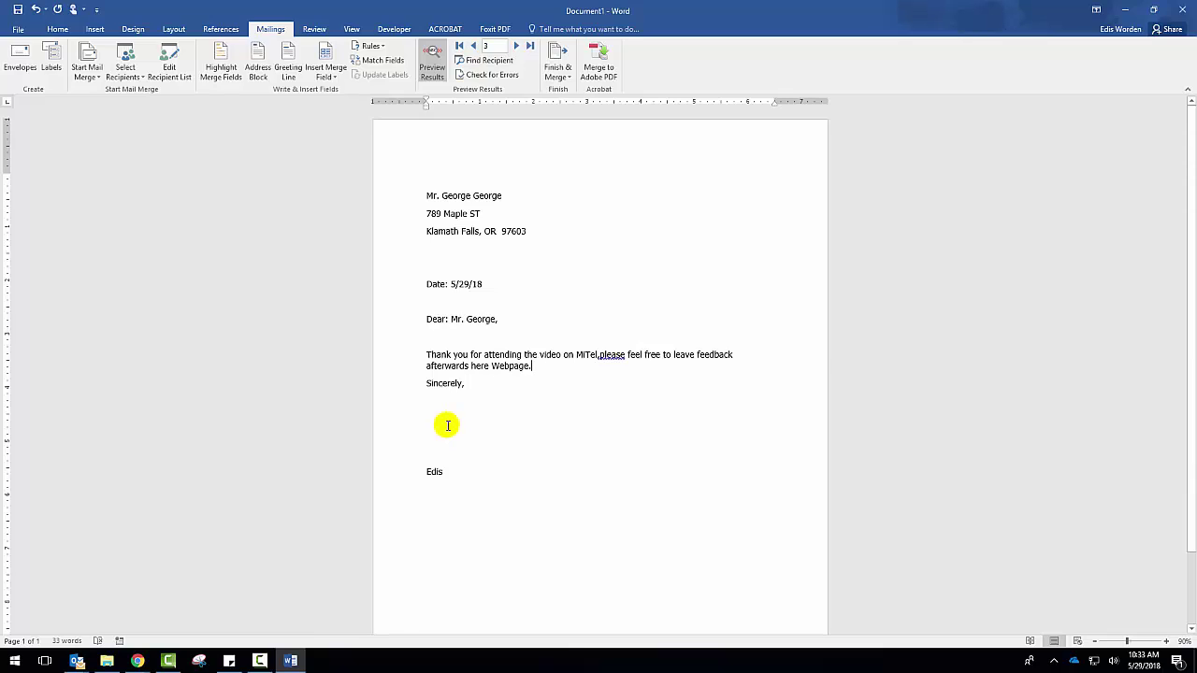
key("ctrl+z")
left_click(668, 398)
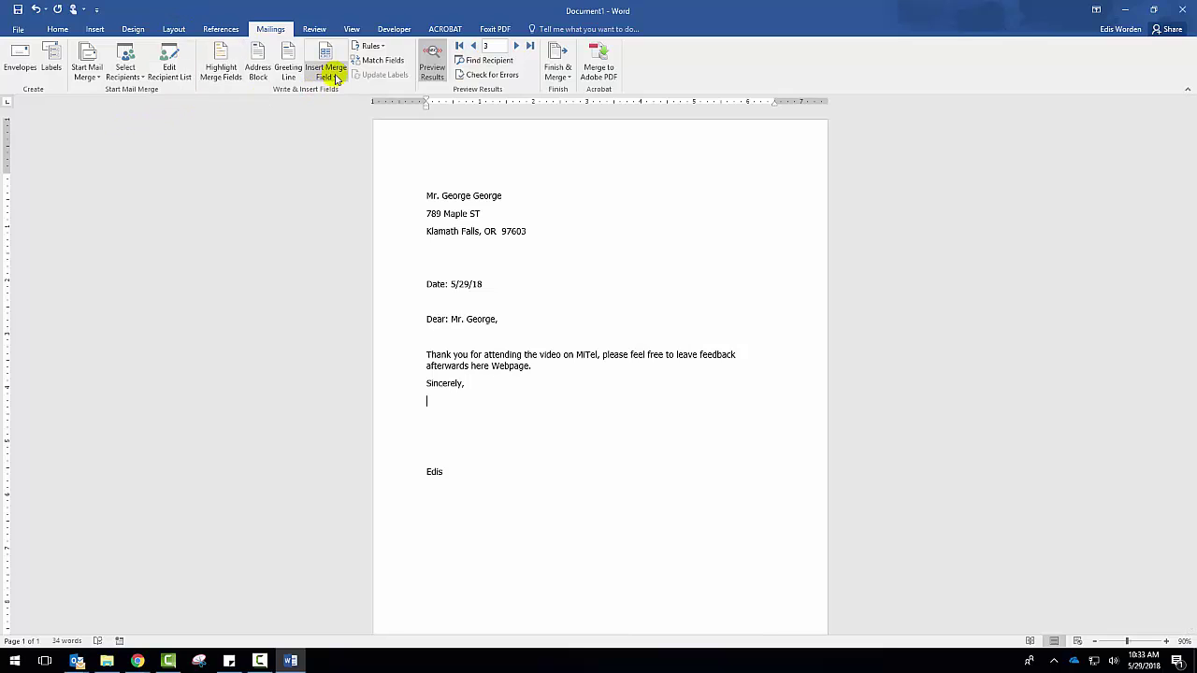
- Try the current-record and From/To range options for merging the letters to the printer, and cancel the print
left_click(556, 62)
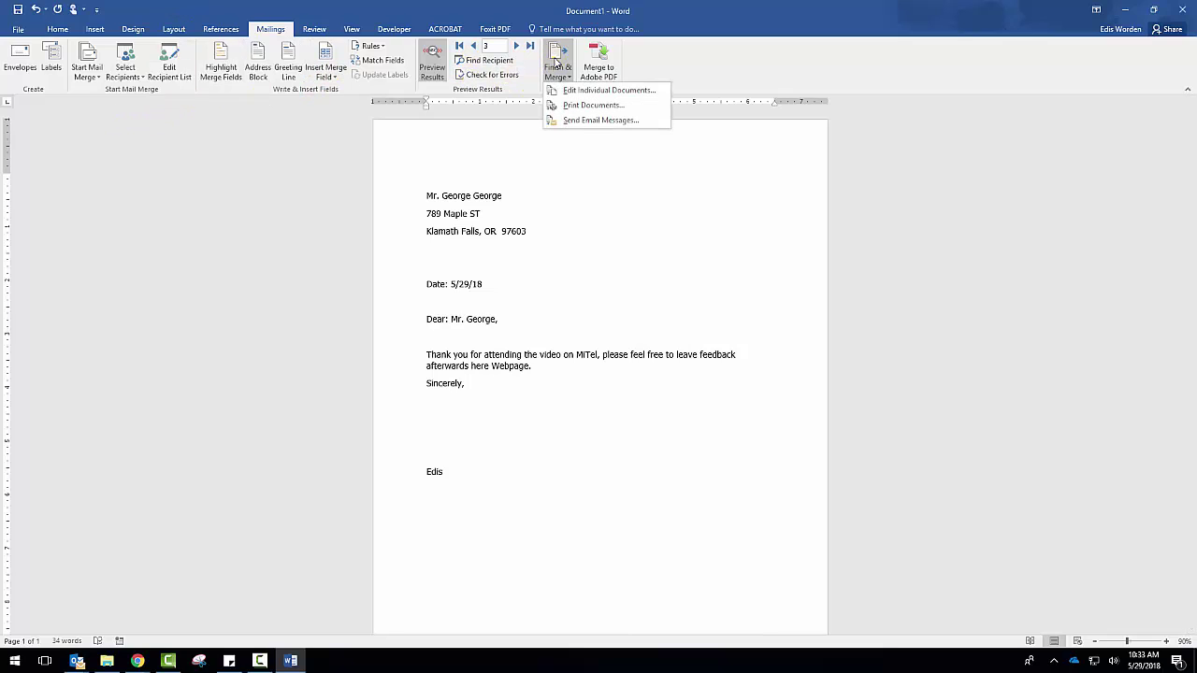
left_click(567, 92)
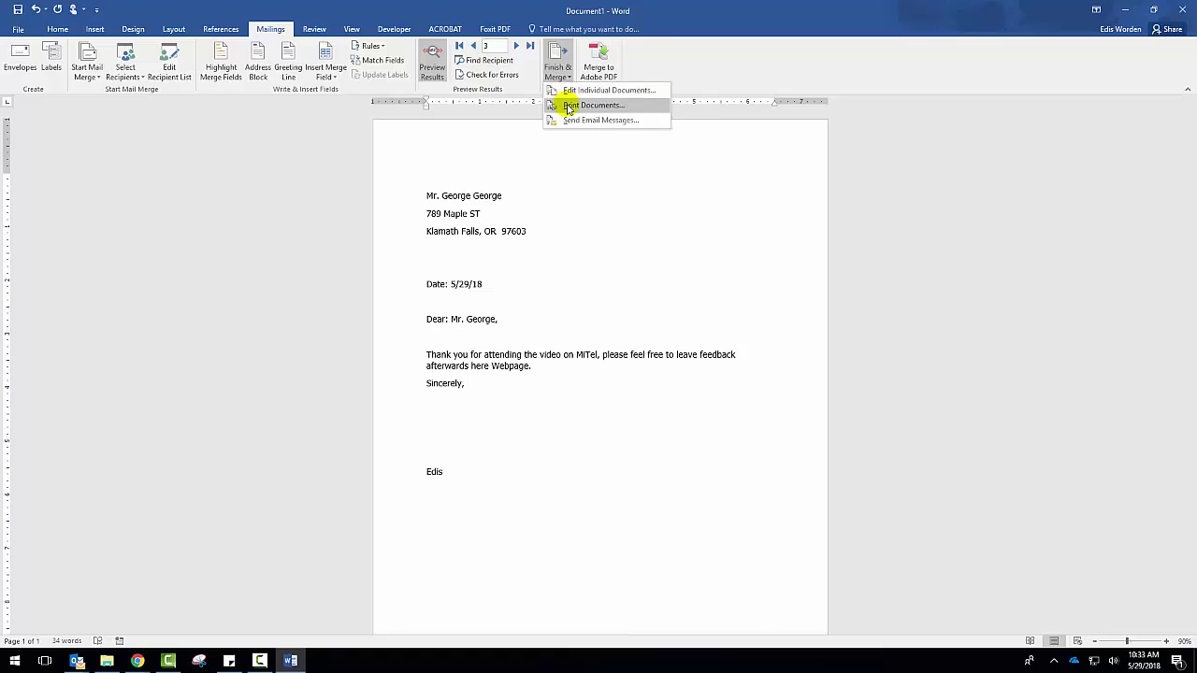
left_click(566, 107)
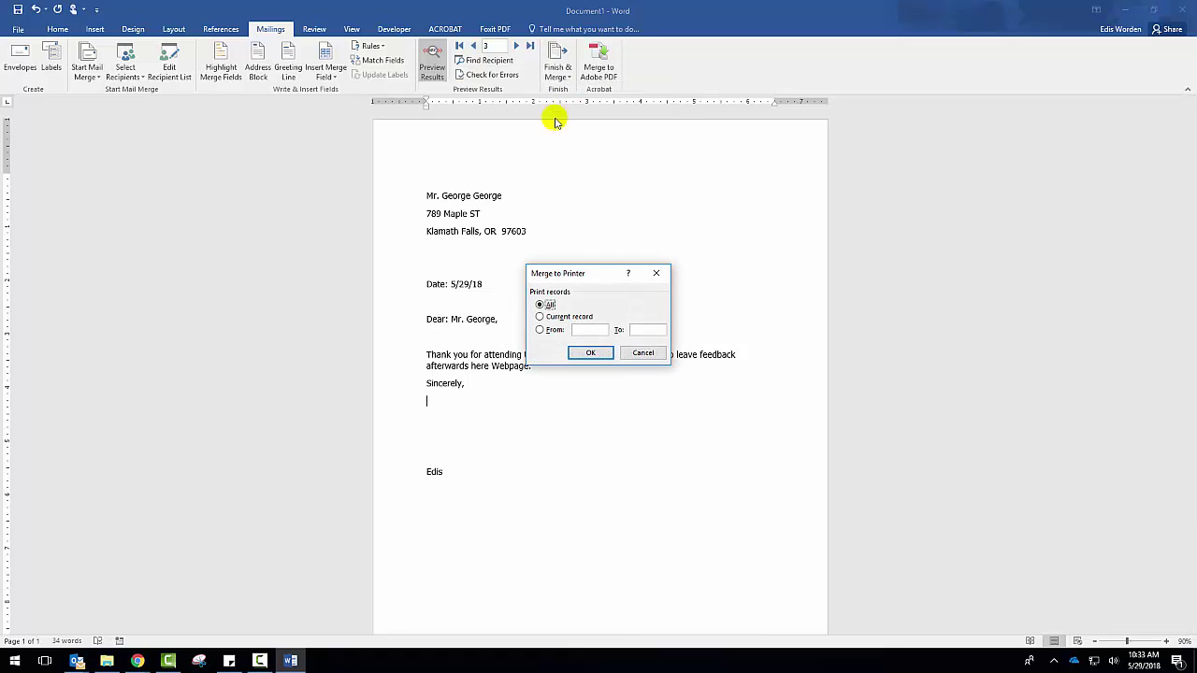
left_click(548, 319)
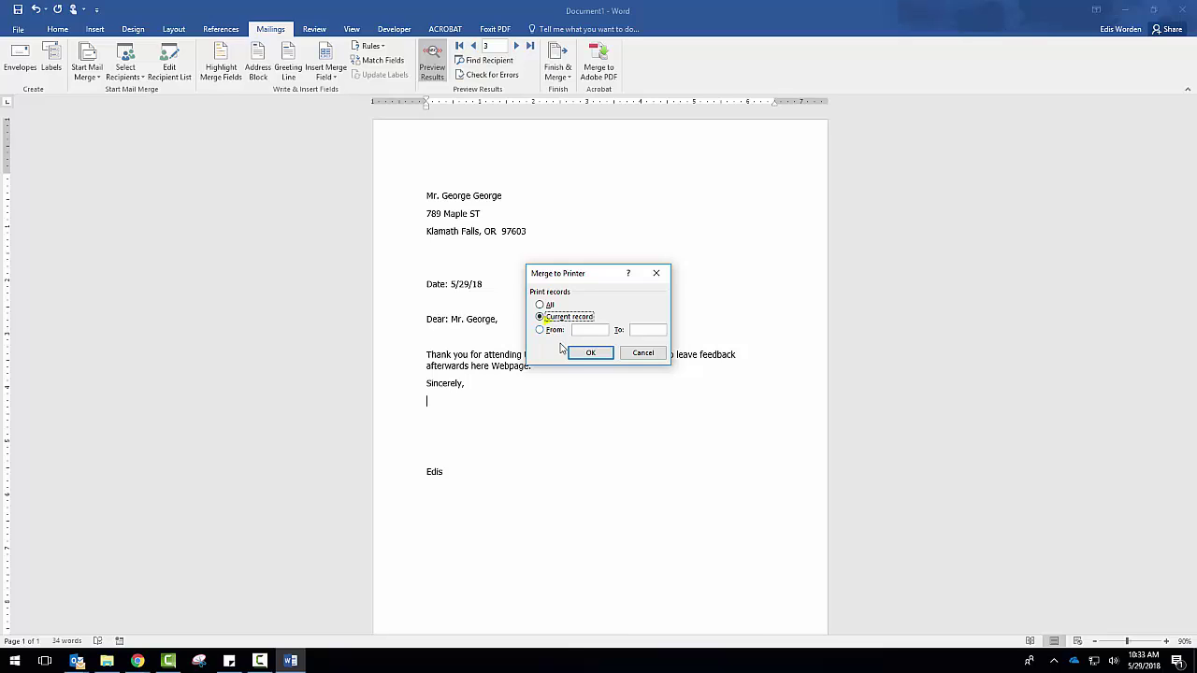
left_click(550, 329)
left_click(587, 335)
left_click(647, 354)
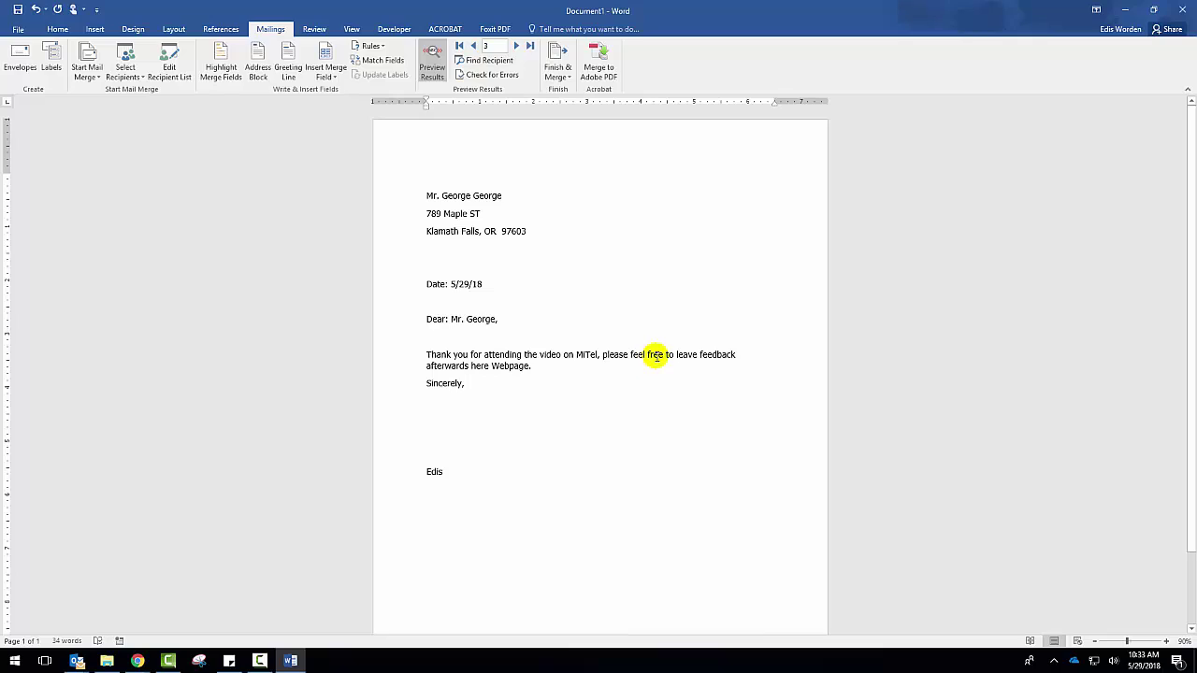